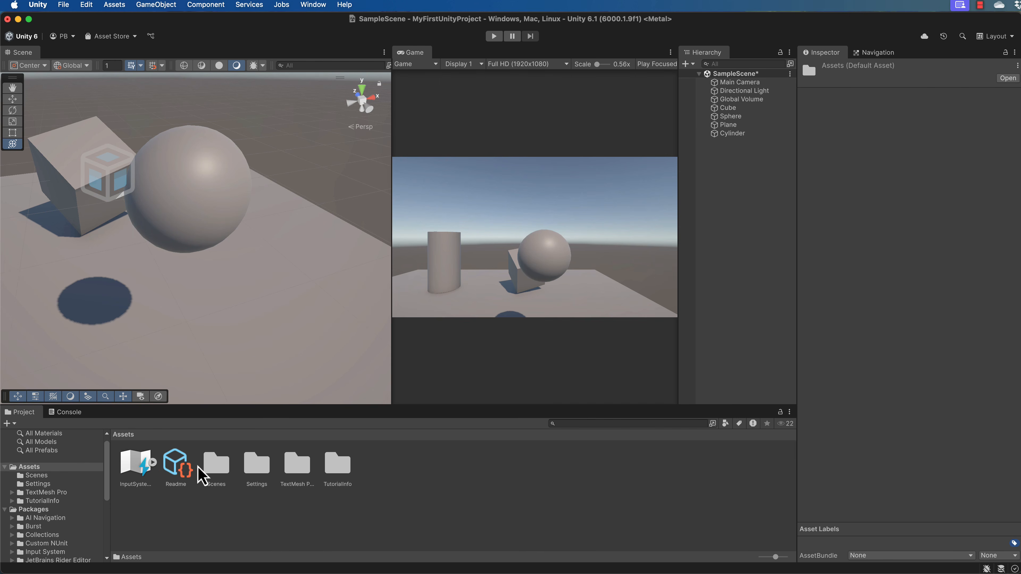
Step: Create a new folder named Materials in the Assets folder and open it
{"action": "right_click", "coordinate": [425, 486]}
{"action": "mouse_move", "coordinate": [458, 447]}
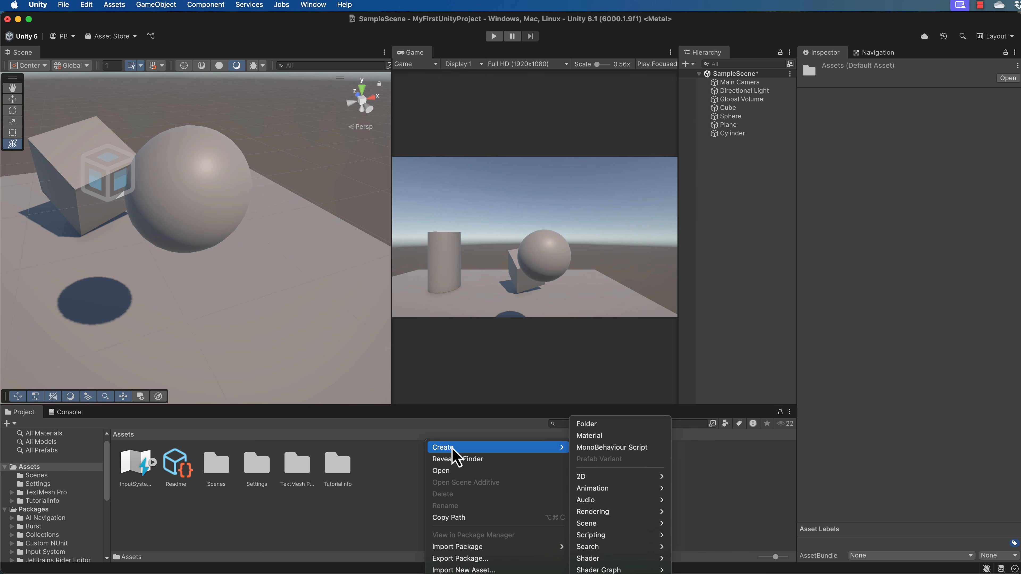
{"action": "left_click", "coordinate": [587, 425]}
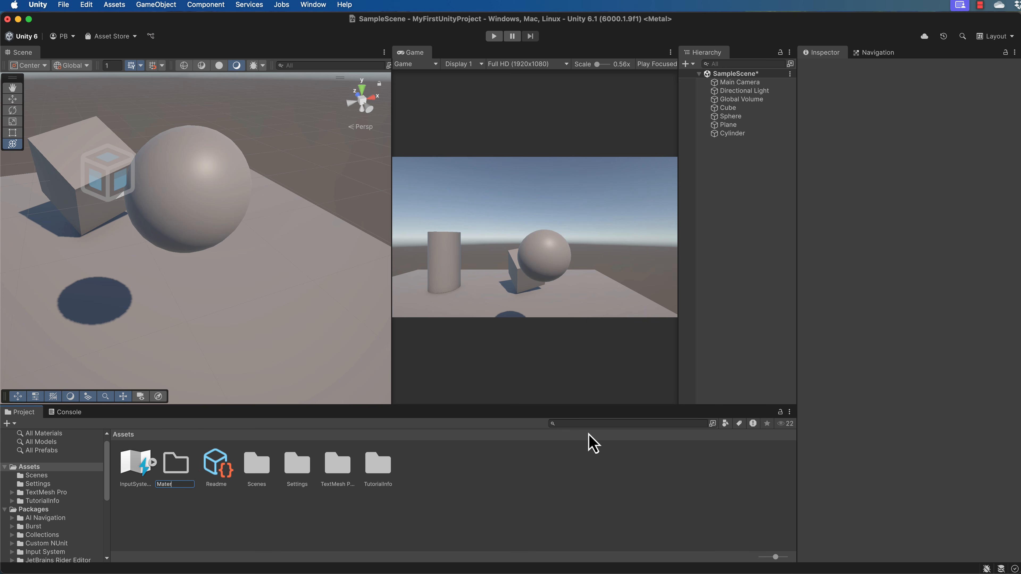
{"action": "key", "text": "Return"}
{"action": "double_click", "coordinate": [171, 474]}
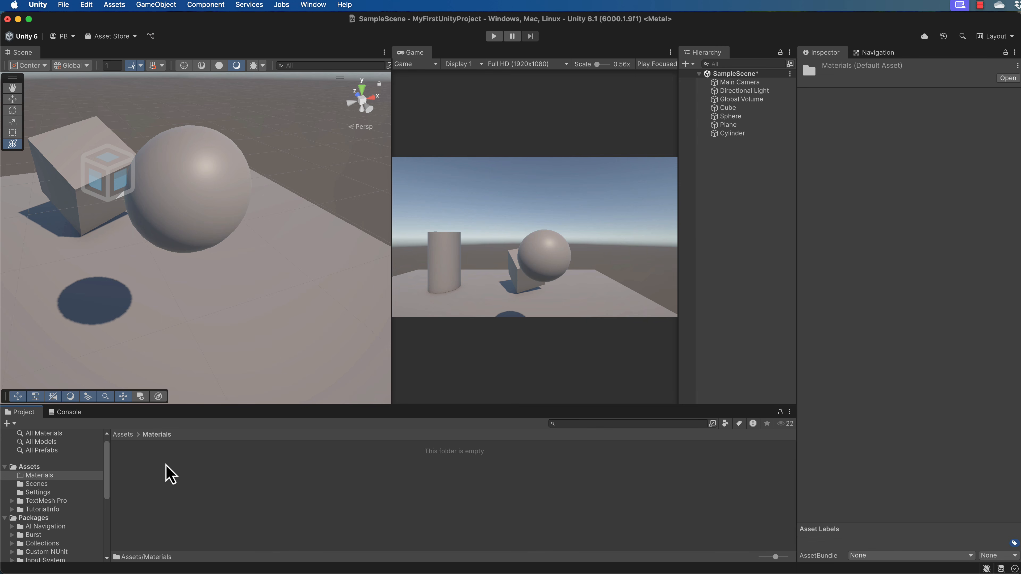
Step: Create a new material in the Materials folder and name it Red
{"action": "right_click", "coordinate": [346, 486]}
{"action": "mouse_move", "coordinate": [380, 451]}
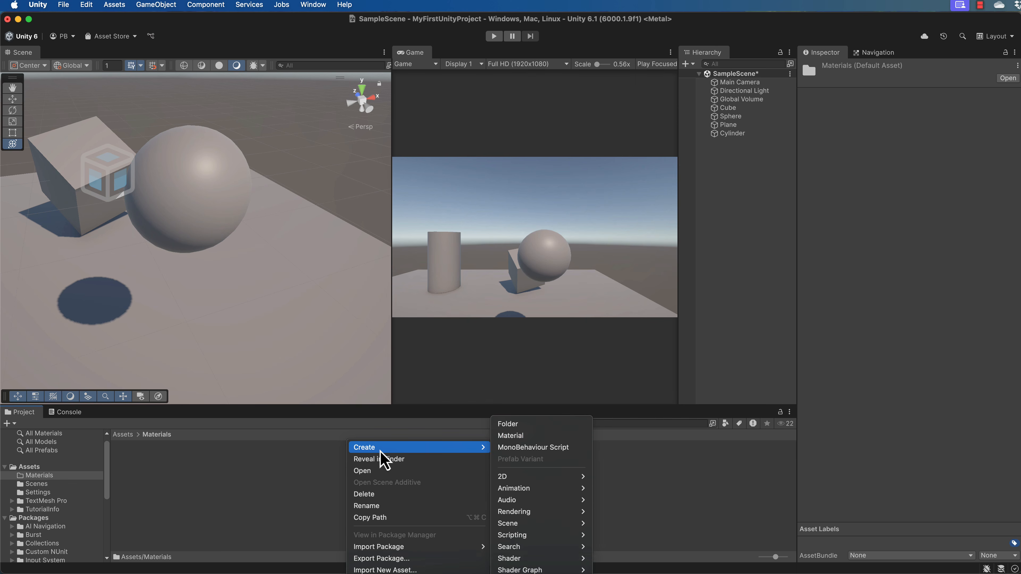
{"action": "left_click", "coordinate": [515, 439]}
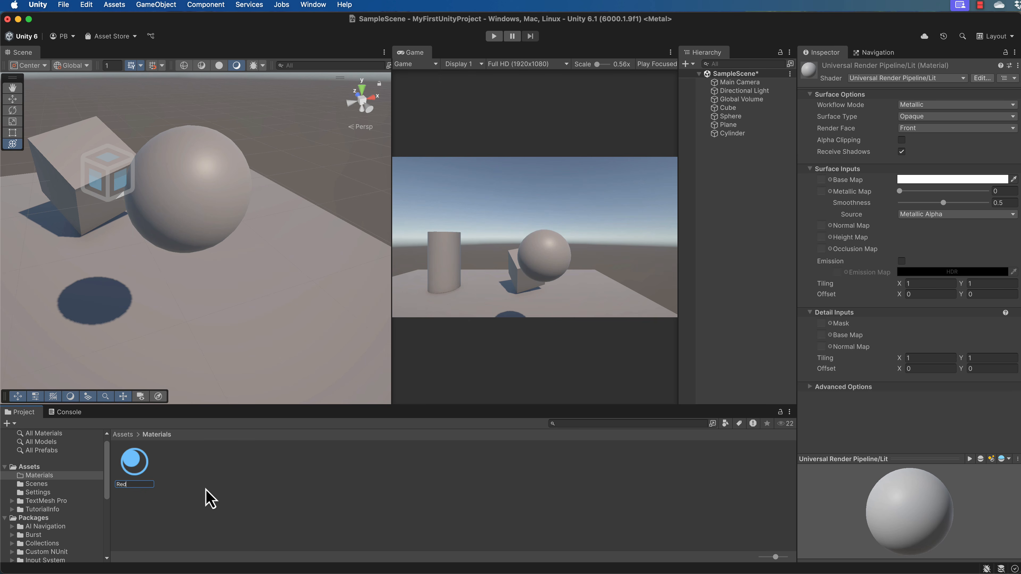
{"action": "type", "text": "Red"}
{"action": "key", "text": "Return"}
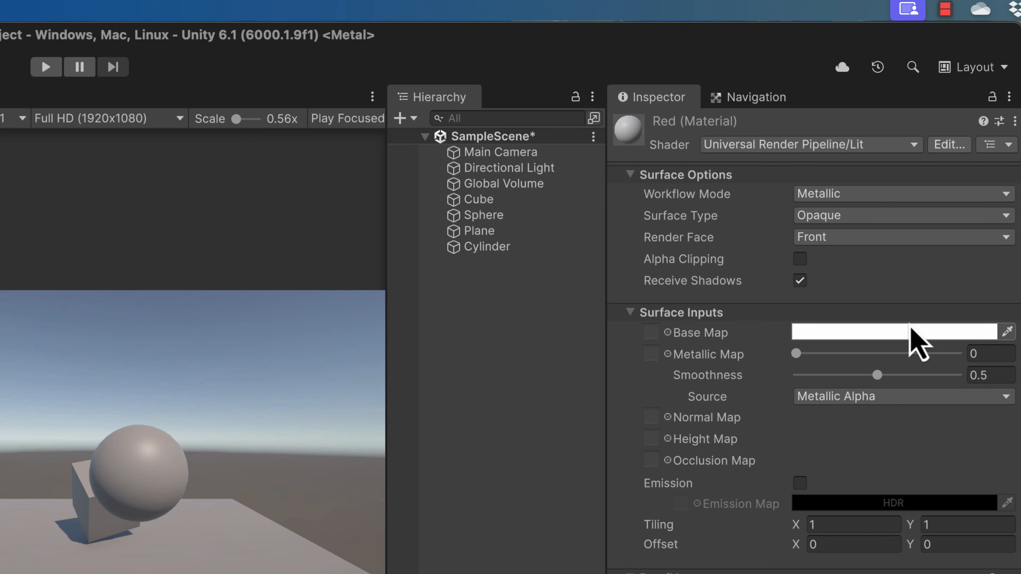
Step: Set the Red material's base map colour to pure red, hexadecimal FF0000, and close the colour picker
{"action": "left_click", "coordinate": [913, 334]}
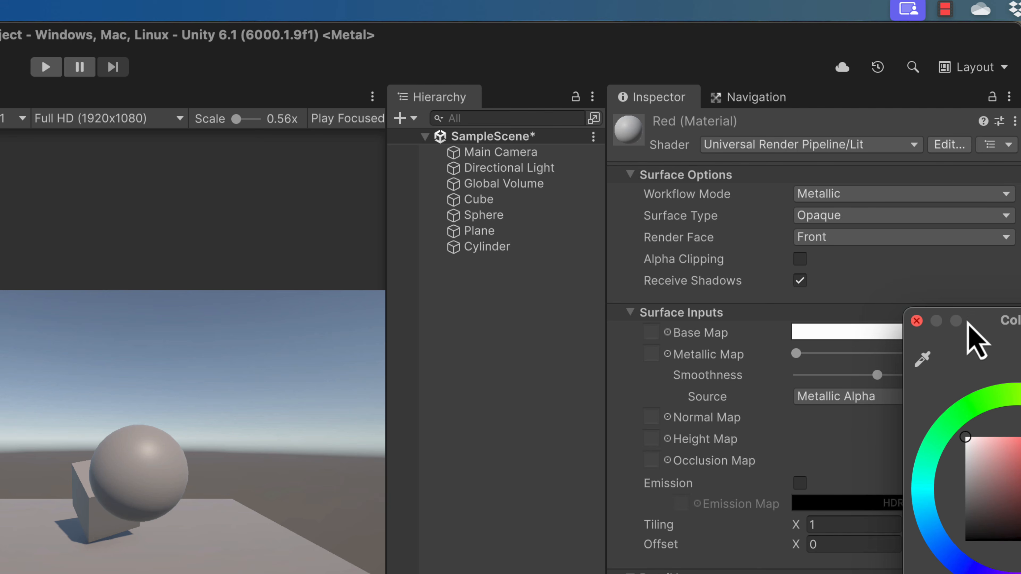
{"action": "left_click_drag", "start_coordinate": [989, 321], "coordinate": [355, 176]}
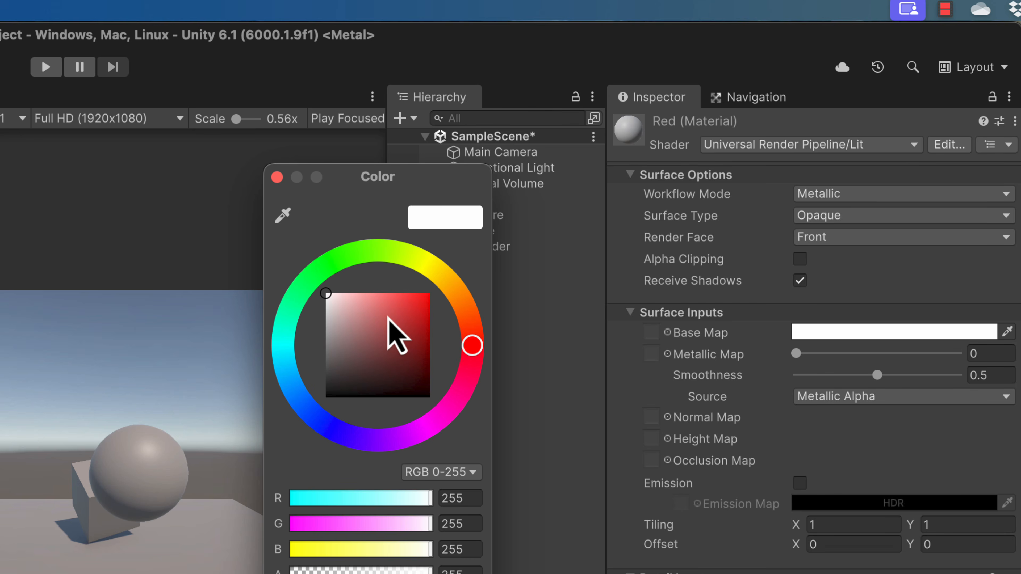
{"action": "left_click_drag", "start_coordinate": [418, 302], "coordinate": [434, 295]}
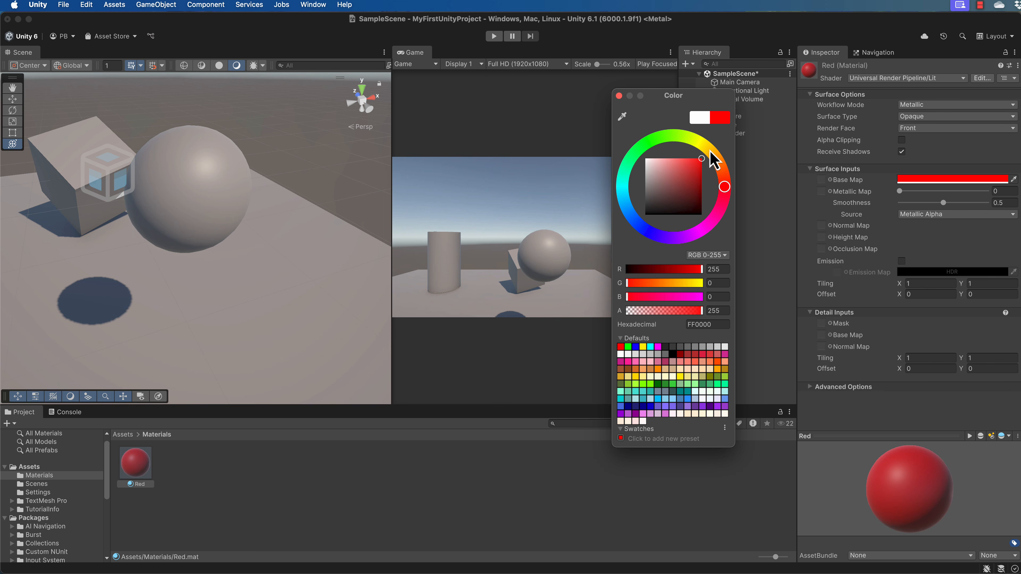
{"action": "left_click", "coordinate": [618, 96]}
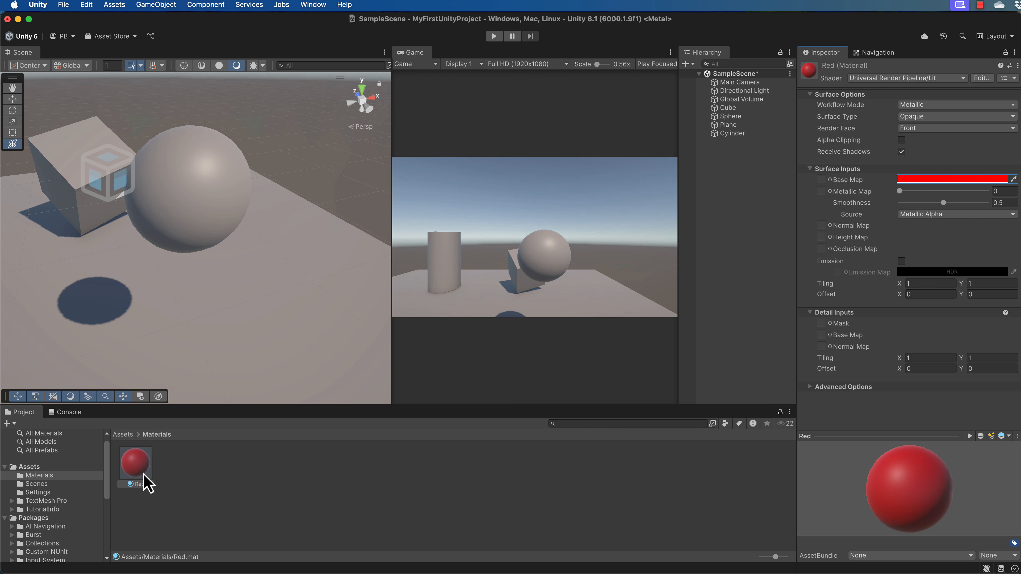
Step: Assign the Red material to the Sphere and expand its material settings in the Sphere's properties
{"action": "left_click_drag", "start_coordinate": [137, 470], "coordinate": [203, 167]}
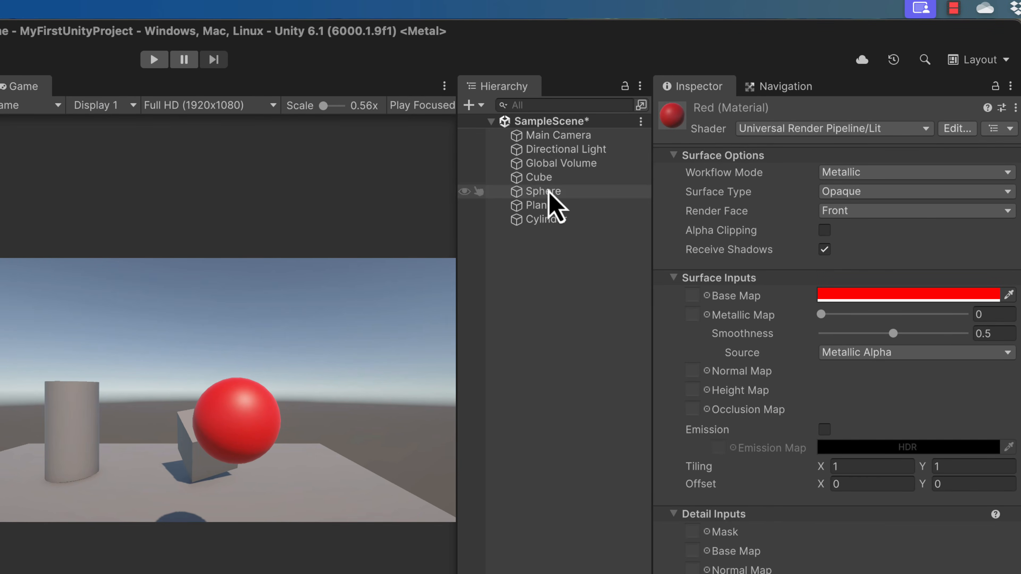
{"action": "left_click", "coordinate": [548, 192]}
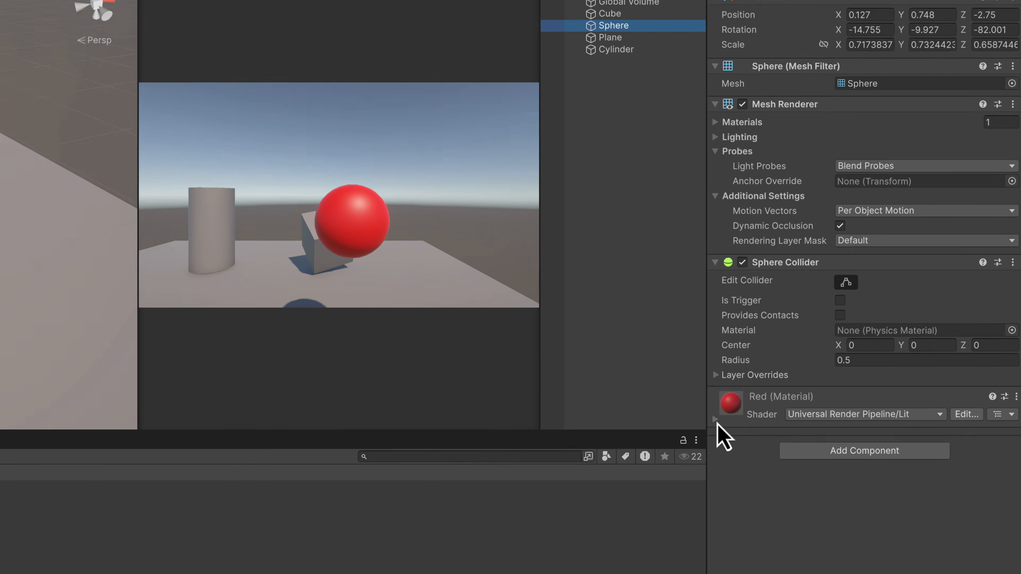
{"action": "left_click", "coordinate": [716, 419]}
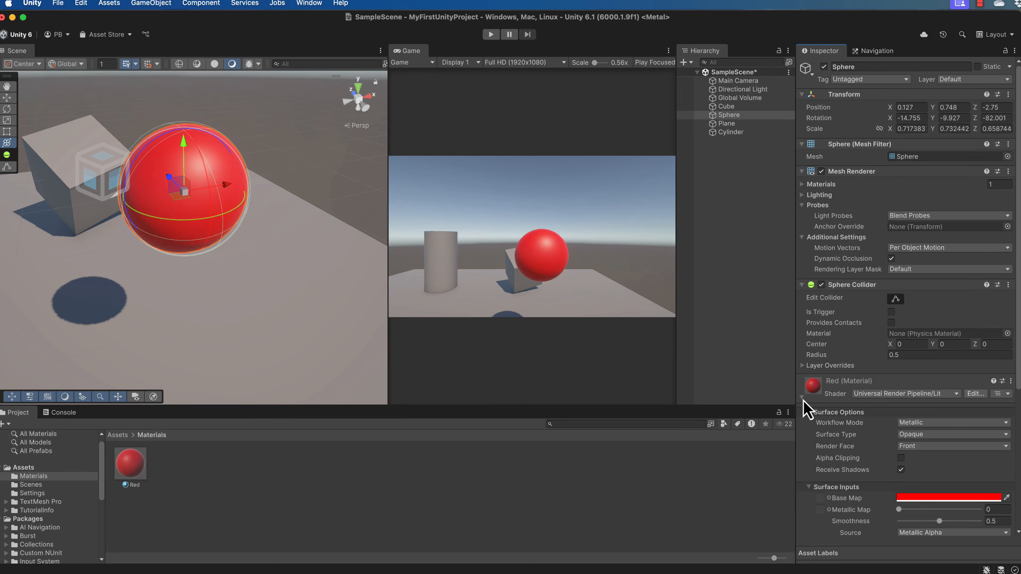
{"action": "scroll", "coordinate": [880, 486], "scroll_direction": "down", "scroll_amount": 2}
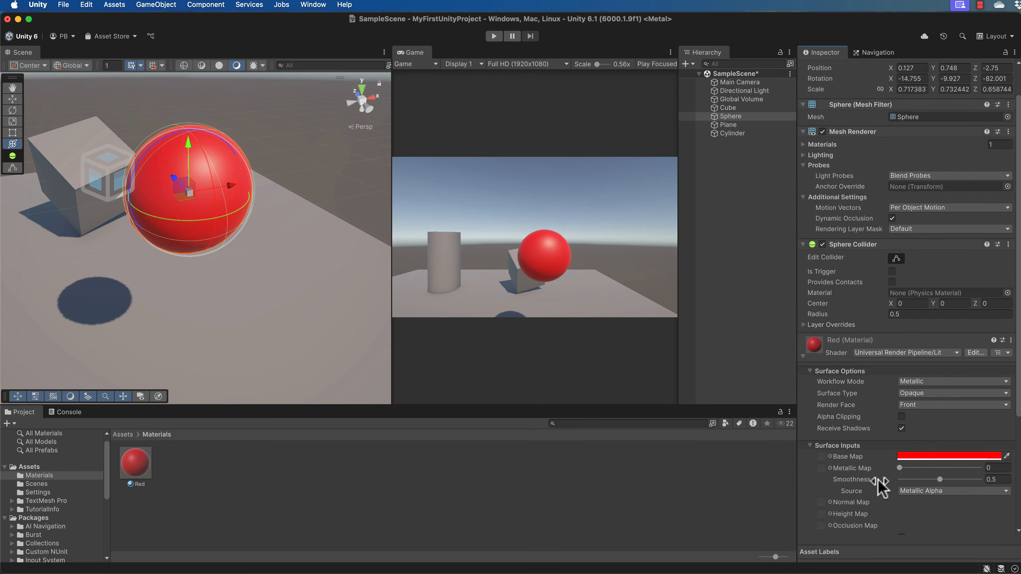
{"action": "scroll", "coordinate": [878, 480], "scroll_direction": "down", "scroll_amount": 4}
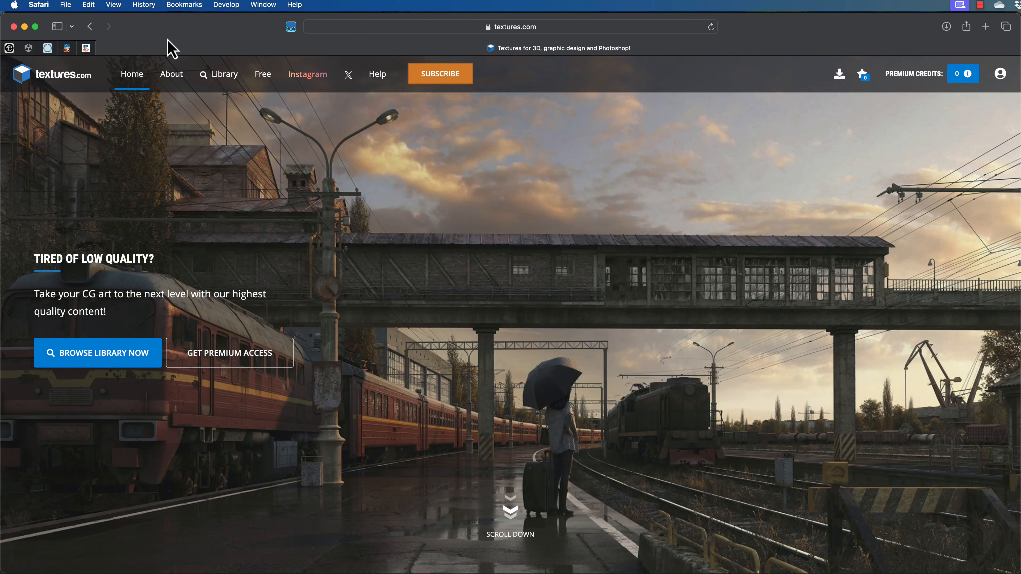
Step: Switch to the browser and browse the free content section of textures.com for a suitable texture
{"action": "left_click", "coordinate": [88, 29]}
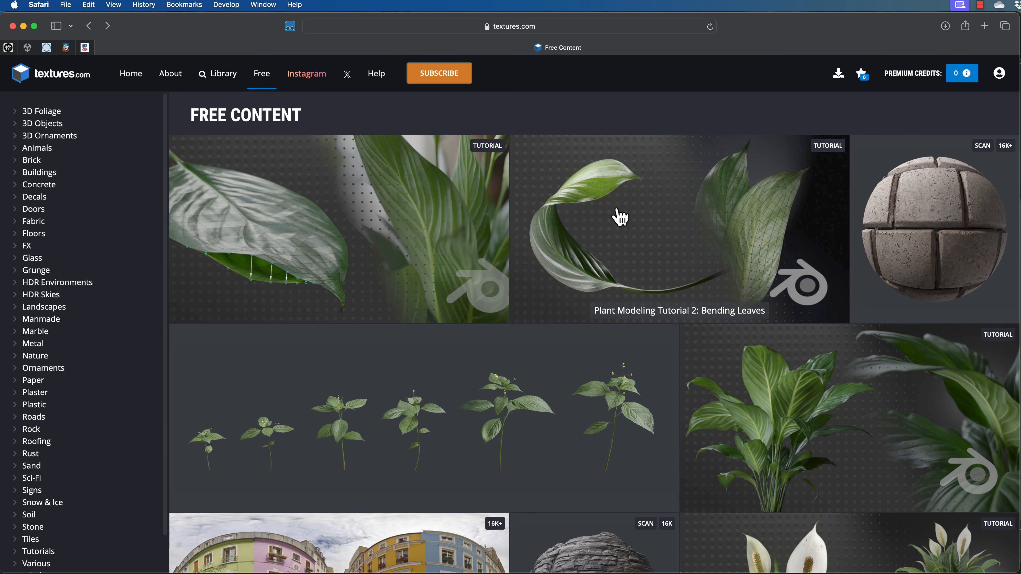
{"action": "scroll", "coordinate": [614, 218], "scroll_direction": "down", "scroll_amount": 3}
{"action": "scroll", "coordinate": [614, 217], "scroll_direction": "down", "scroll_amount": 6}
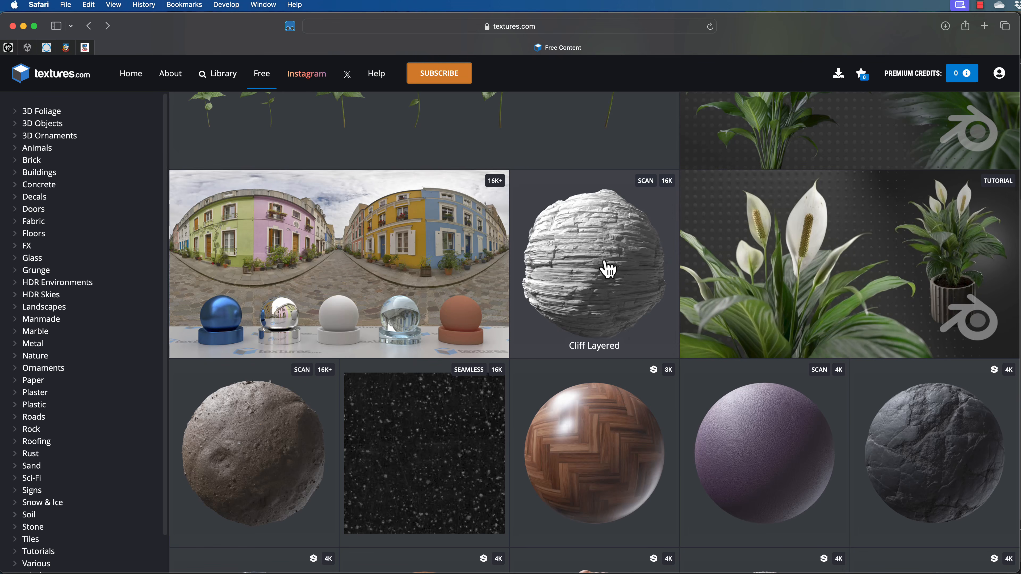
{"action": "scroll", "coordinate": [609, 269], "scroll_direction": "down", "scroll_amount": 5}
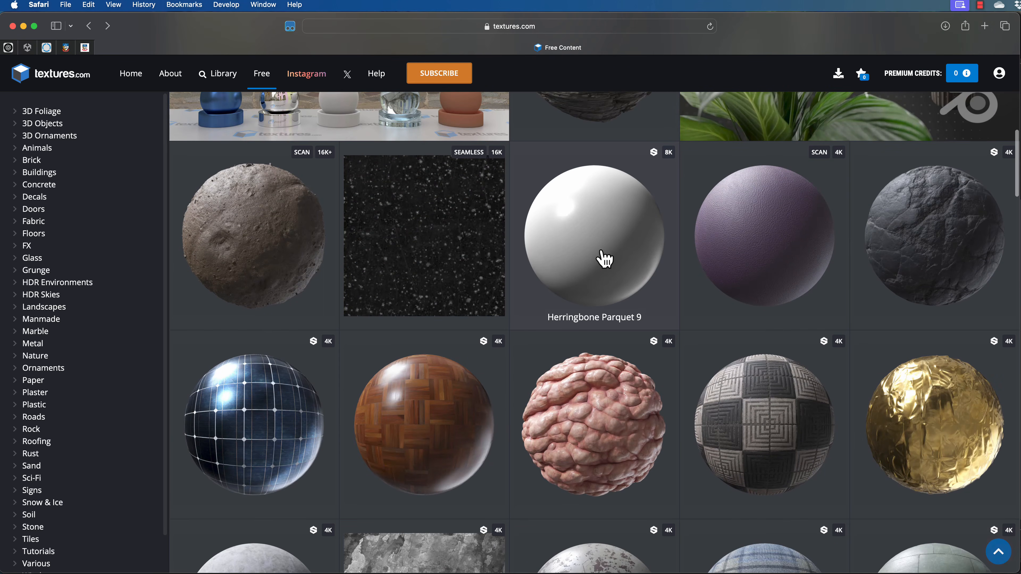
{"action": "scroll", "coordinate": [606, 259], "scroll_direction": "down", "scroll_amount": 7}
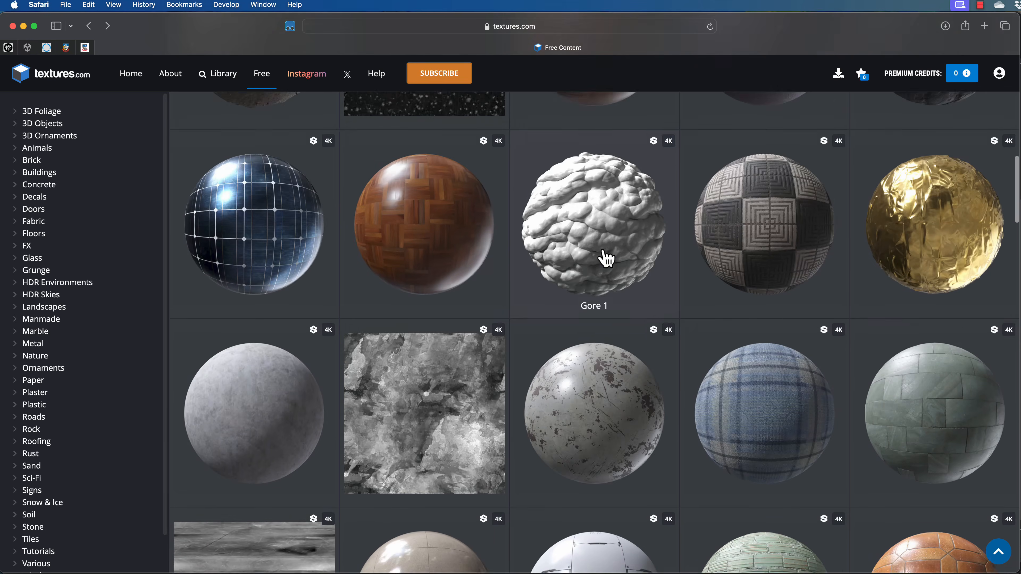
{"action": "scroll", "coordinate": [606, 257], "scroll_direction": "down", "scroll_amount": 8}
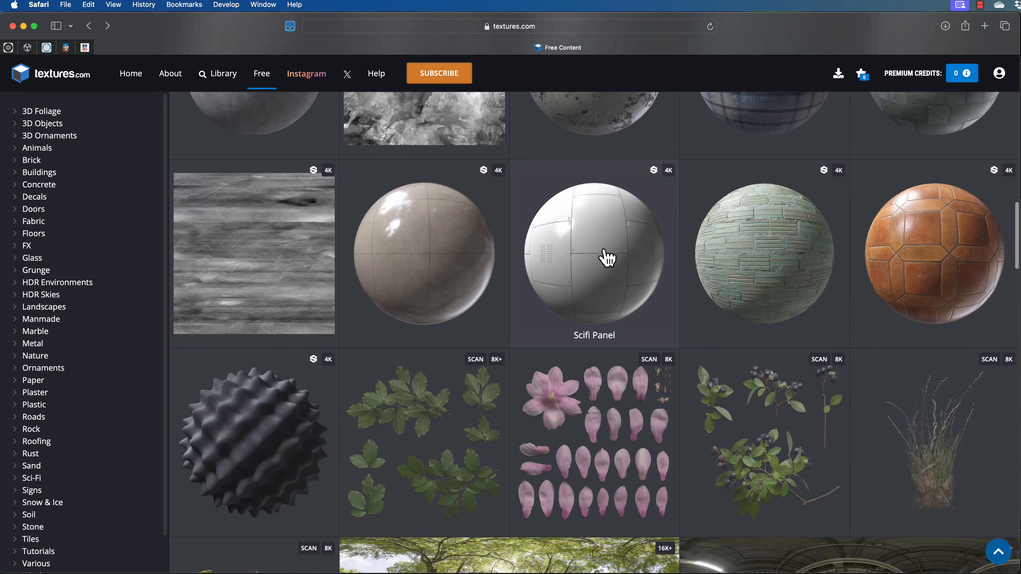
{"action": "scroll", "coordinate": [608, 257], "scroll_direction": "up", "scroll_amount": 9}
{"action": "scroll", "coordinate": [608, 257], "scroll_direction": "up", "scroll_amount": 15}
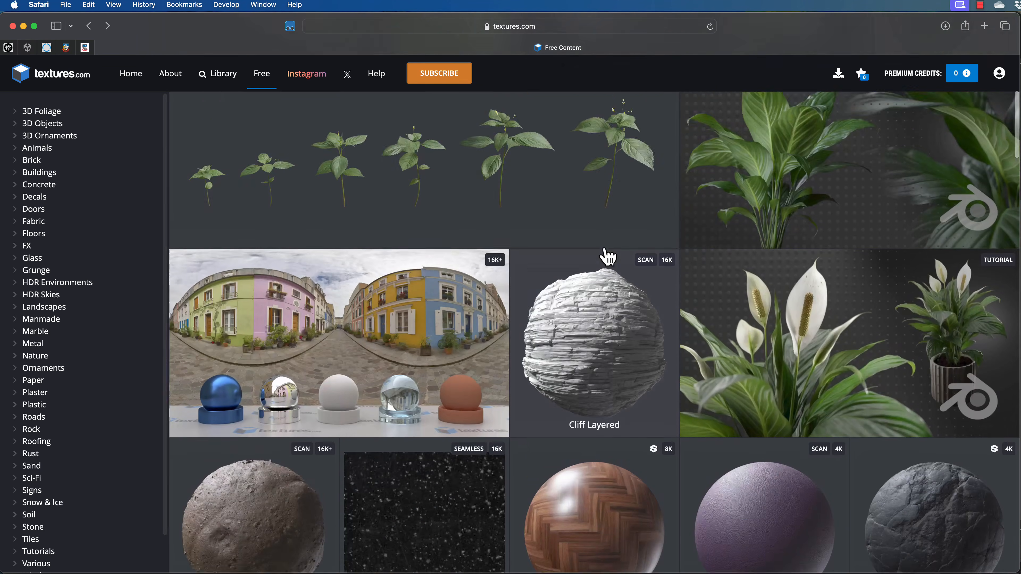
{"action": "scroll", "coordinate": [608, 258], "scroll_direction": "down", "scroll_amount": 11}
{"action": "scroll", "coordinate": [607, 257], "scroll_direction": "up", "scroll_amount": 2}
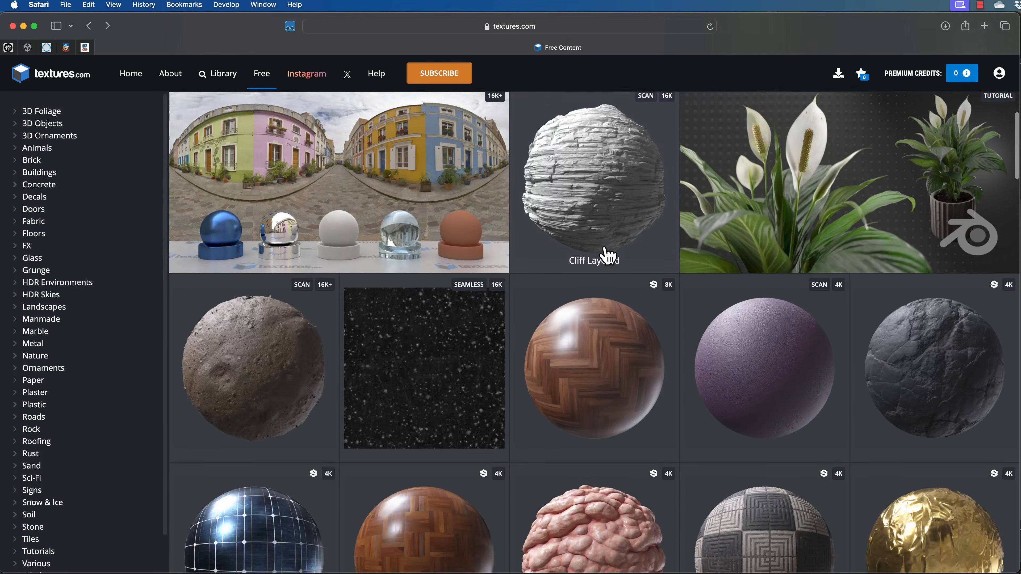
Step: Open the Cliff Layered free 3D scanned rock surface and review its flat maps
{"action": "left_click", "coordinate": [603, 231]}
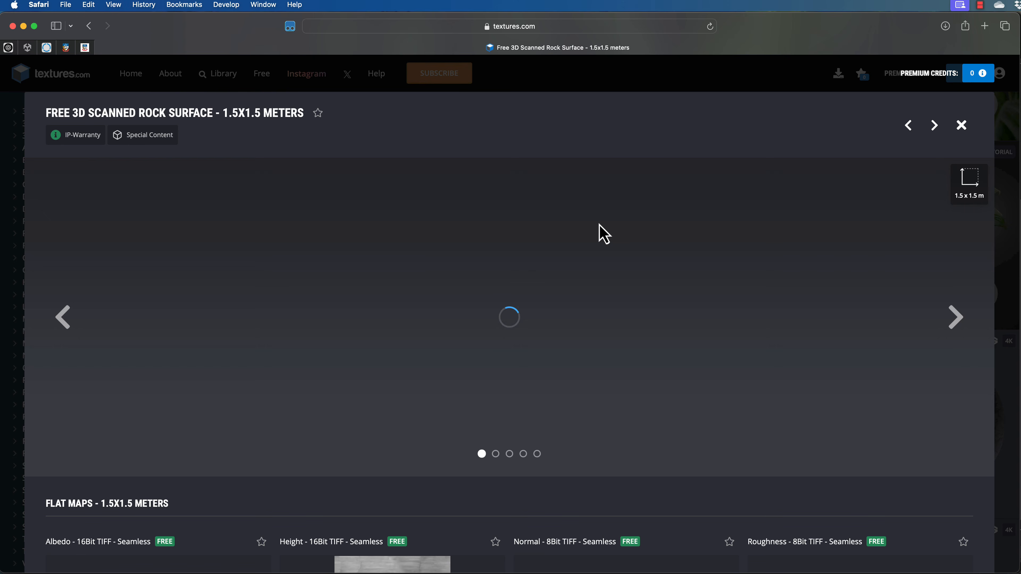
{"action": "scroll", "coordinate": [579, 215], "scroll_direction": "down", "scroll_amount": 10}
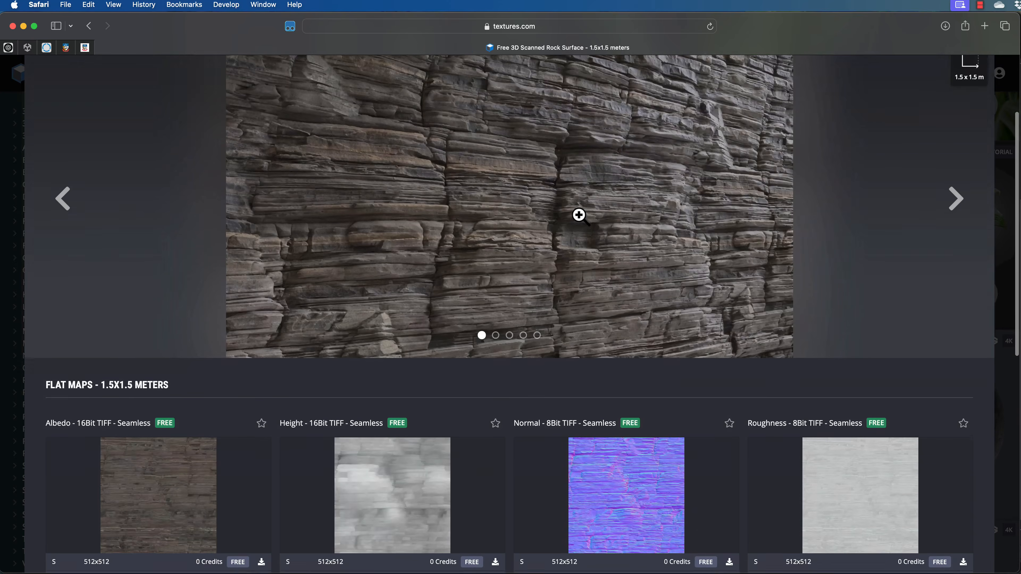
{"action": "scroll", "coordinate": [578, 218], "scroll_direction": "down", "scroll_amount": 5}
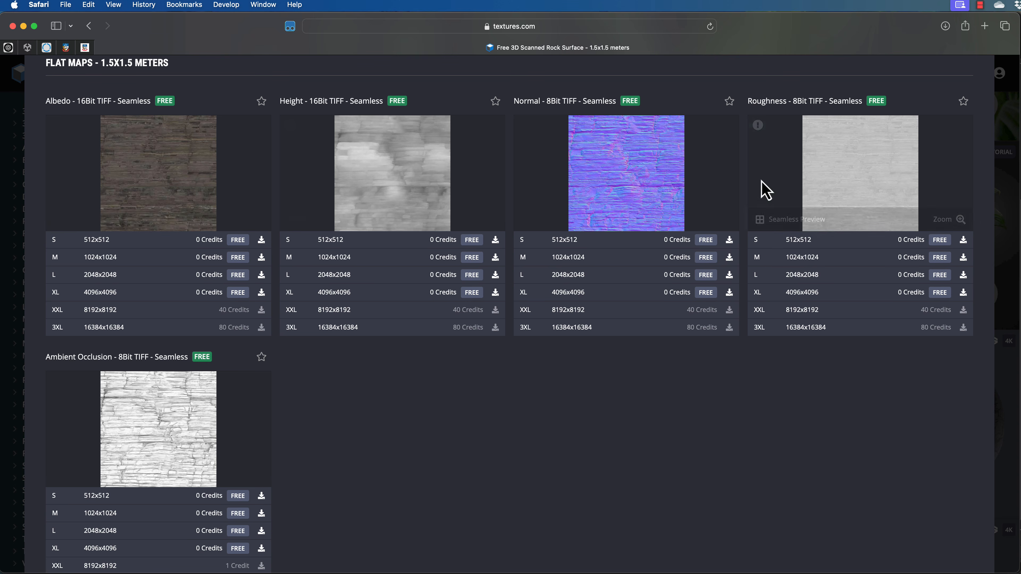
{"action": "mouse_move", "coordinate": [575, 169]}
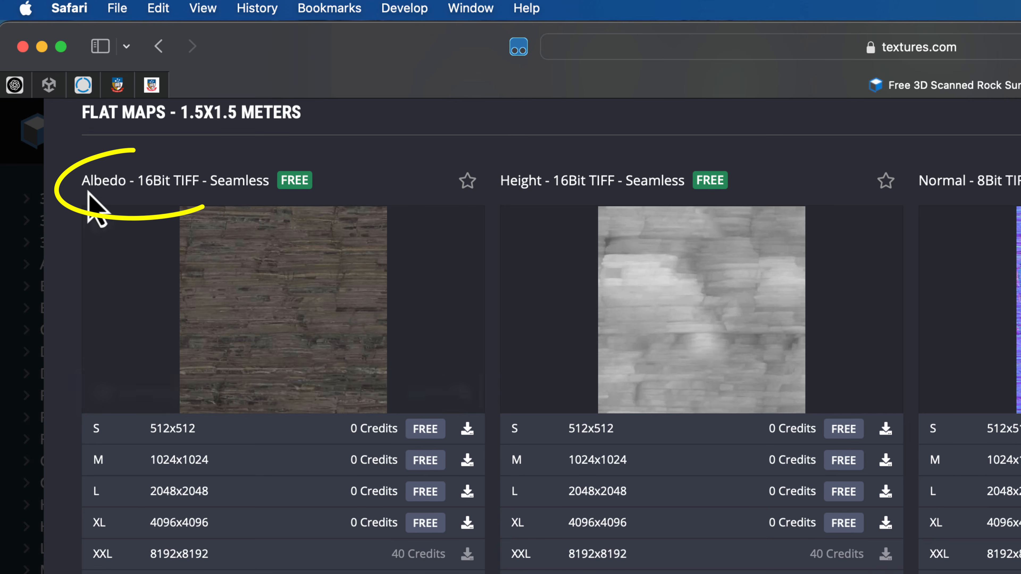
{"action": "mouse_move", "coordinate": [307, 290]}
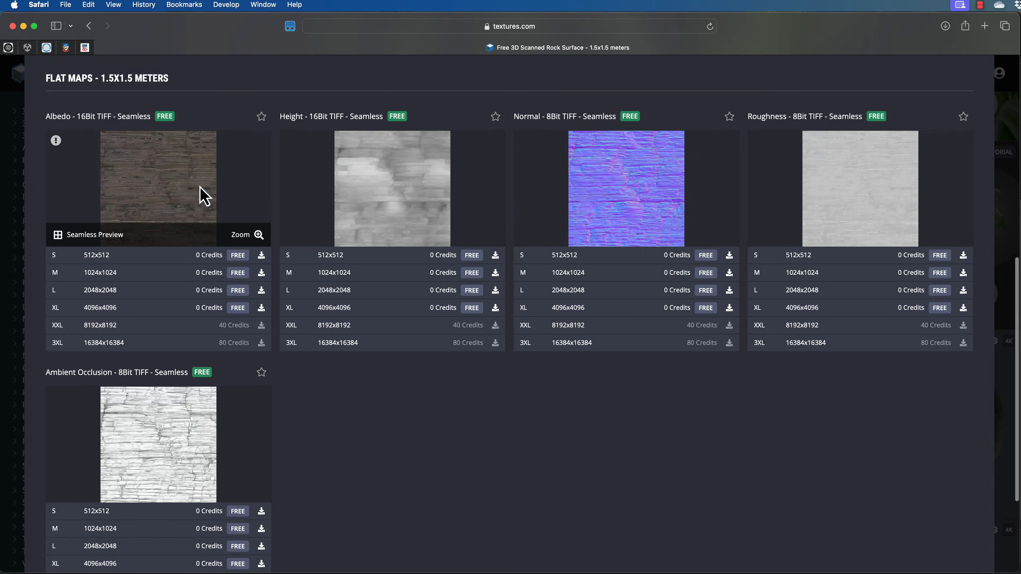
{"action": "scroll", "coordinate": [360, 345], "scroll_direction": "up", "scroll_amount": 6}
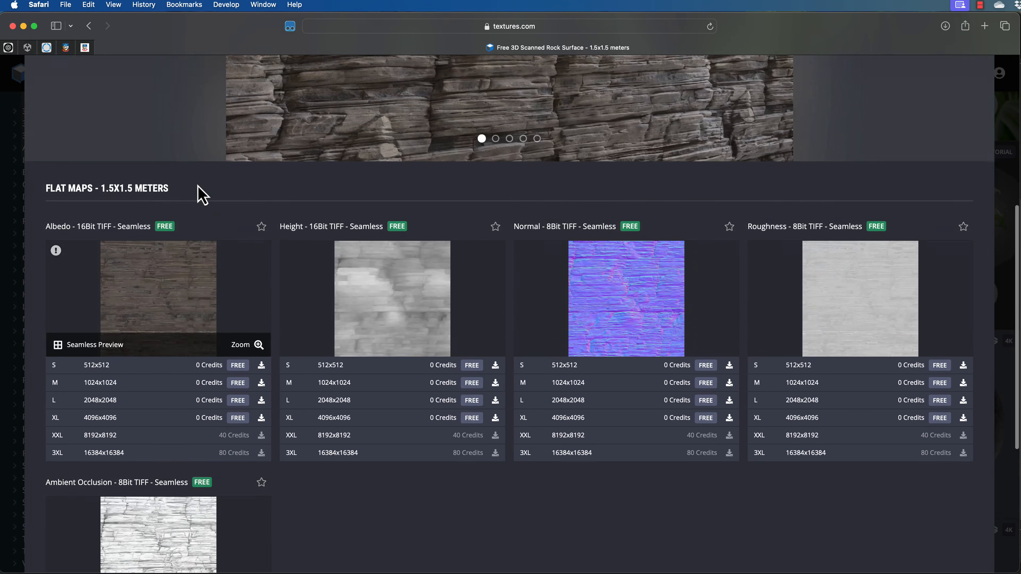
{"action": "scroll", "coordinate": [201, 195], "scroll_direction": "up", "scroll_amount": 5}
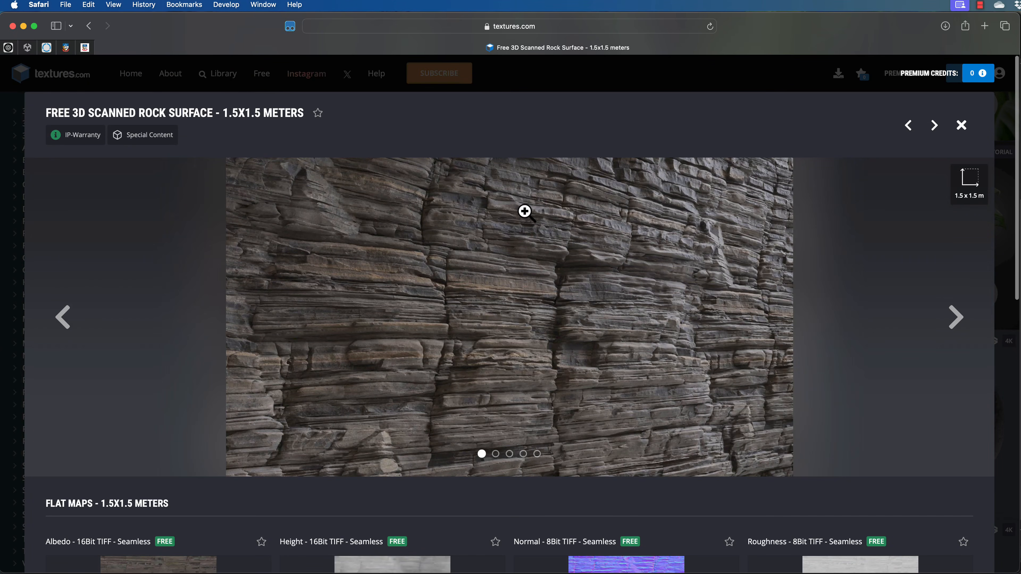
{"action": "scroll", "coordinate": [547, 215], "scroll_direction": "down", "scroll_amount": 10}
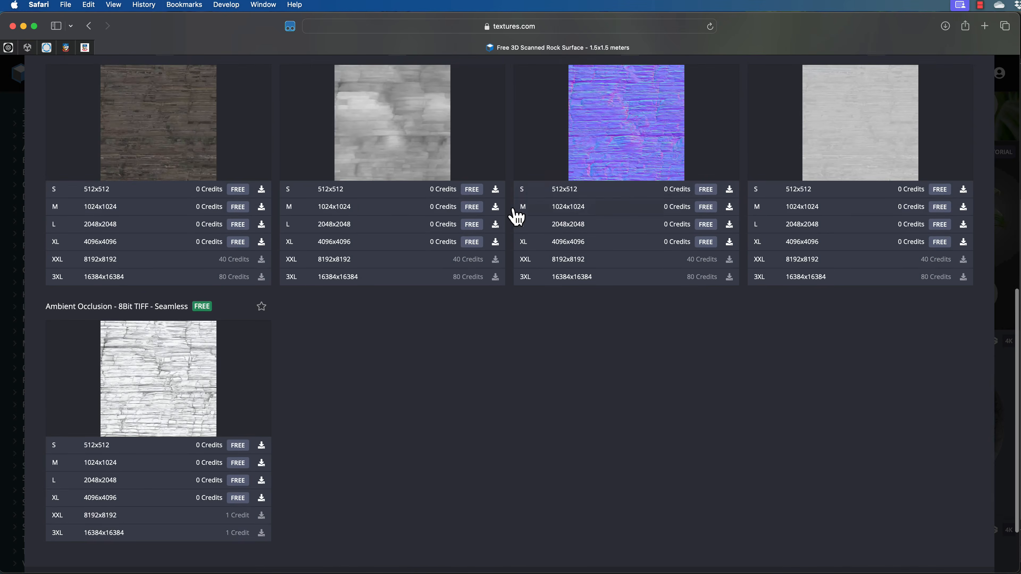
{"action": "scroll", "coordinate": [176, 149], "scroll_direction": "down", "scroll_amount": 1}
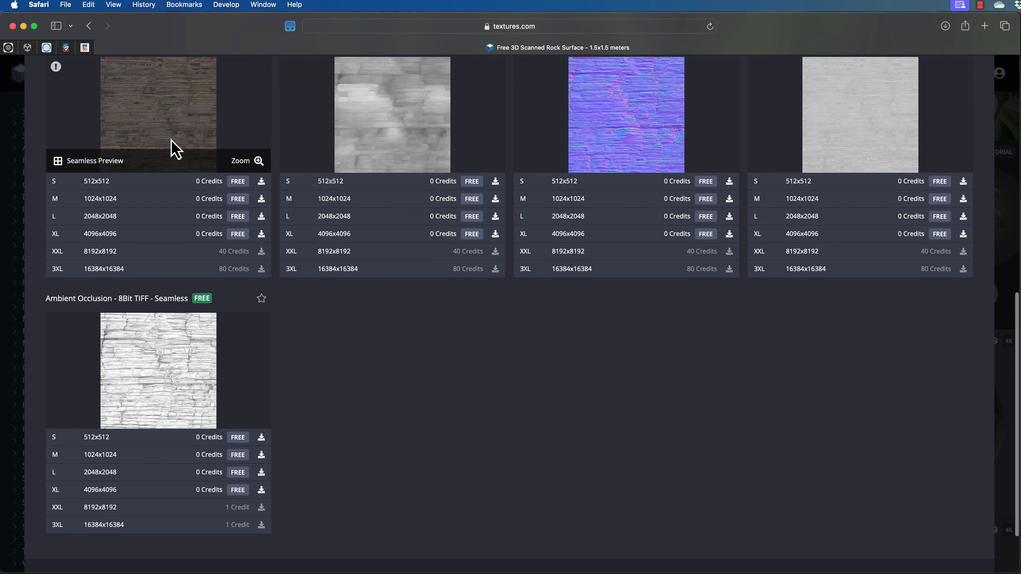
{"action": "scroll", "coordinate": [225, 105], "scroll_direction": "up", "scroll_amount": 3}
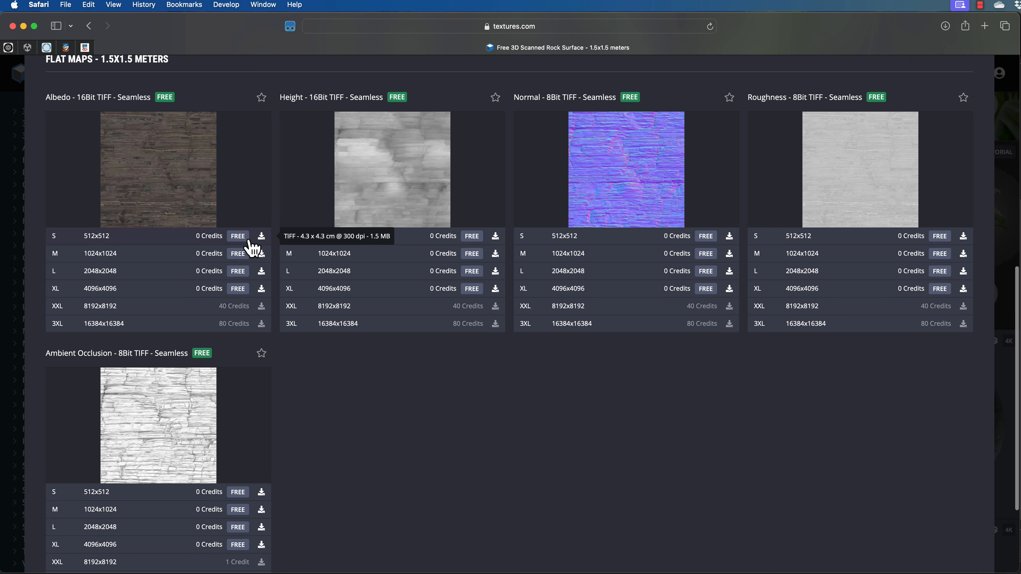
Step: Download the 512x512 Albedo map of the rock surface and close its preview
{"action": "left_click", "coordinate": [262, 238]}
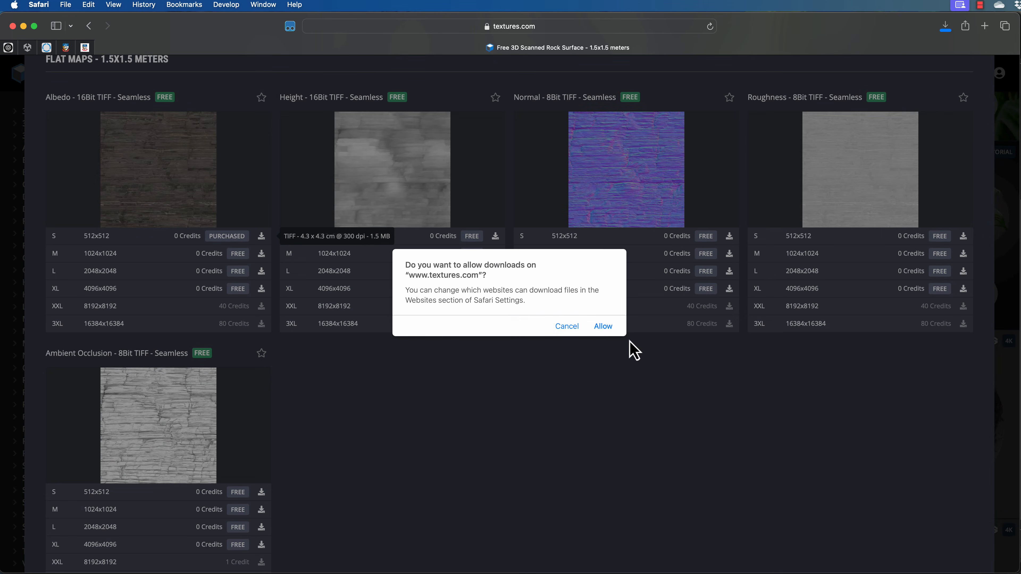
{"action": "left_click", "coordinate": [604, 327]}
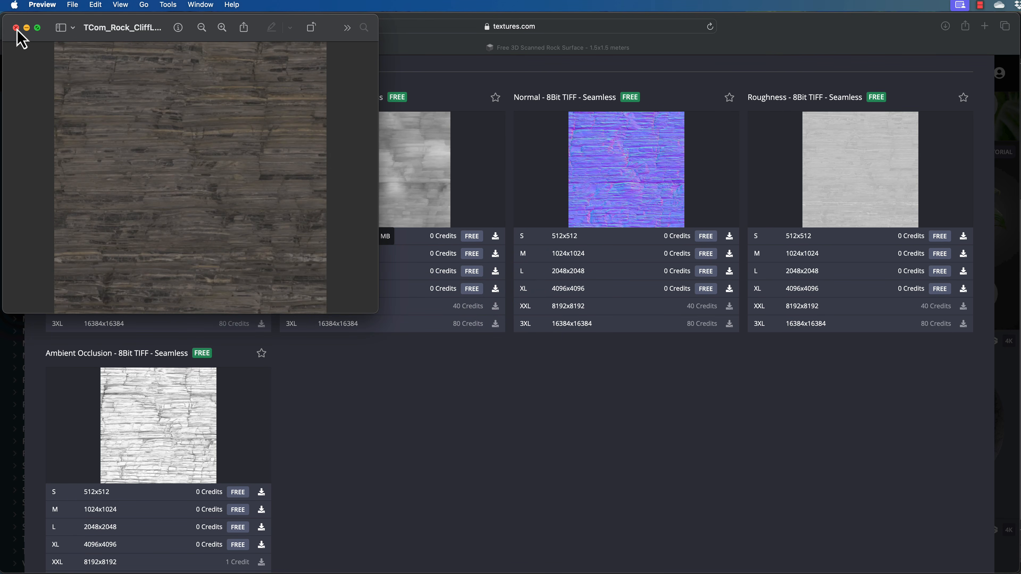
{"action": "left_click", "coordinate": [16, 28]}
Step: Return to Unity and import the downloaded rock albedo texture into the Materials folder
{"action": "left_click_drag", "start_coordinate": [154, 34], "coordinate": [174, 573]}
{"action": "left_click", "coordinate": [227, 33]}
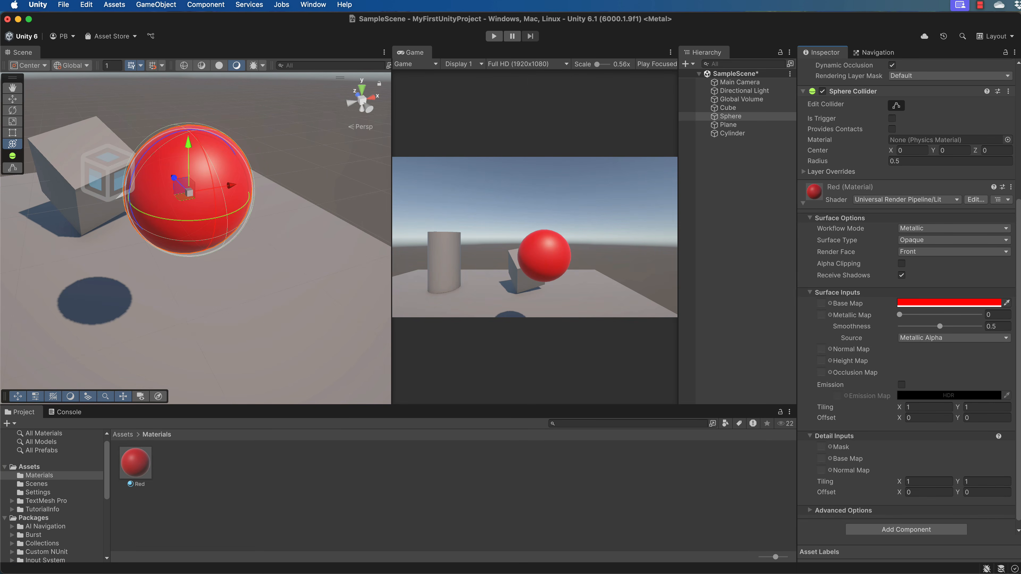
{"action": "left_click_drag", "start_coordinate": [1020, 503], "coordinate": [501, 476]}
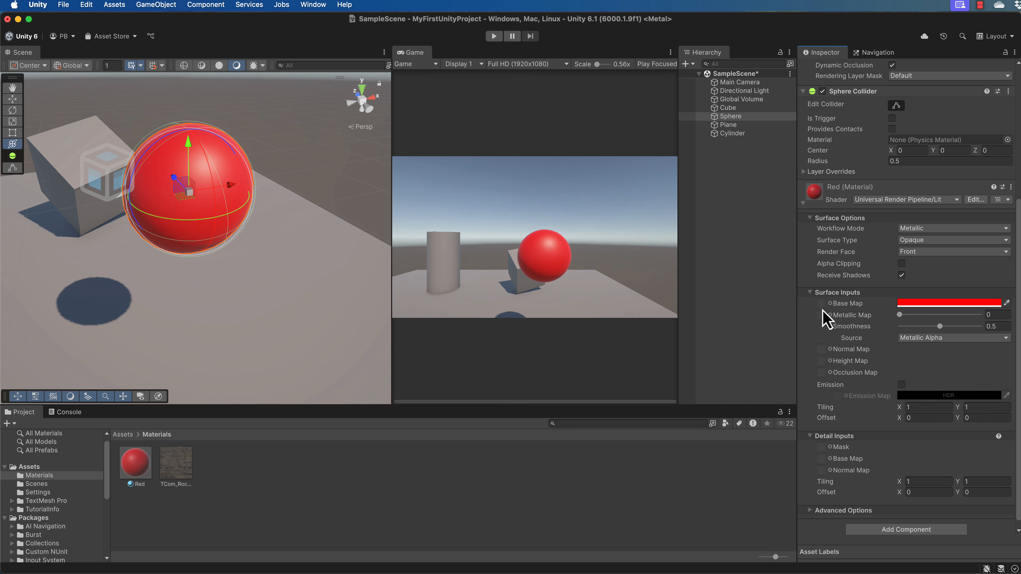
Step: Assign the imported rock albedo texture to the Red material's Base Map slot
{"action": "left_click_drag", "start_coordinate": [179, 479], "coordinate": [827, 305]}
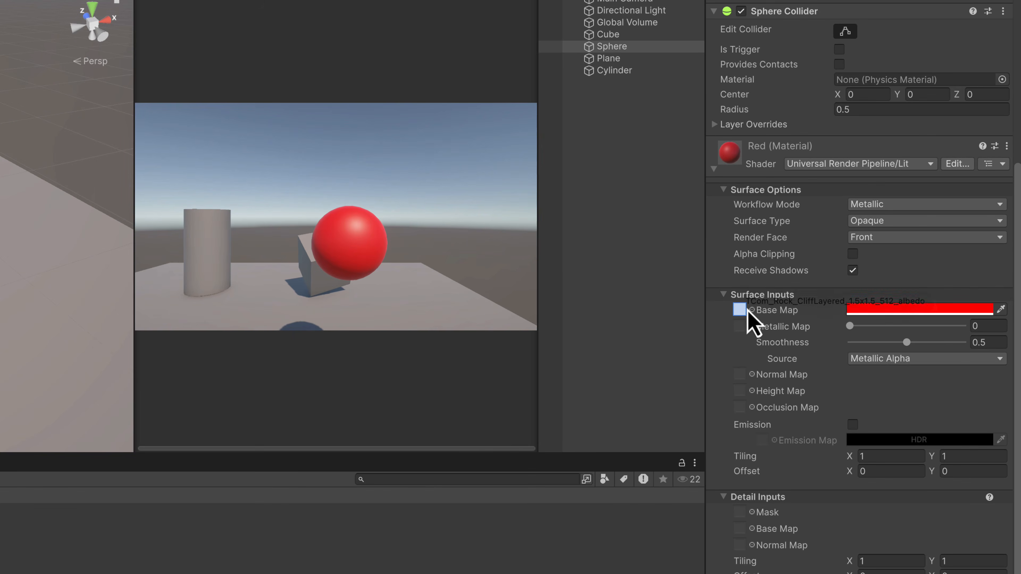
{"action": "left_click_drag", "start_coordinate": [747, 311], "coordinate": [741, 314]}
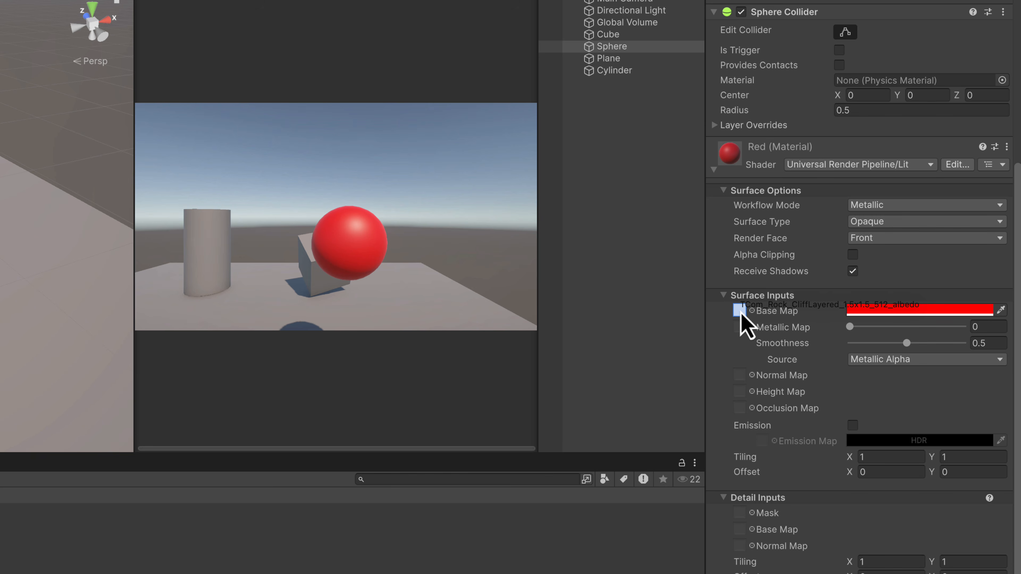
{"action": "left_click_drag", "start_coordinate": [741, 314], "coordinate": [741, 315]}
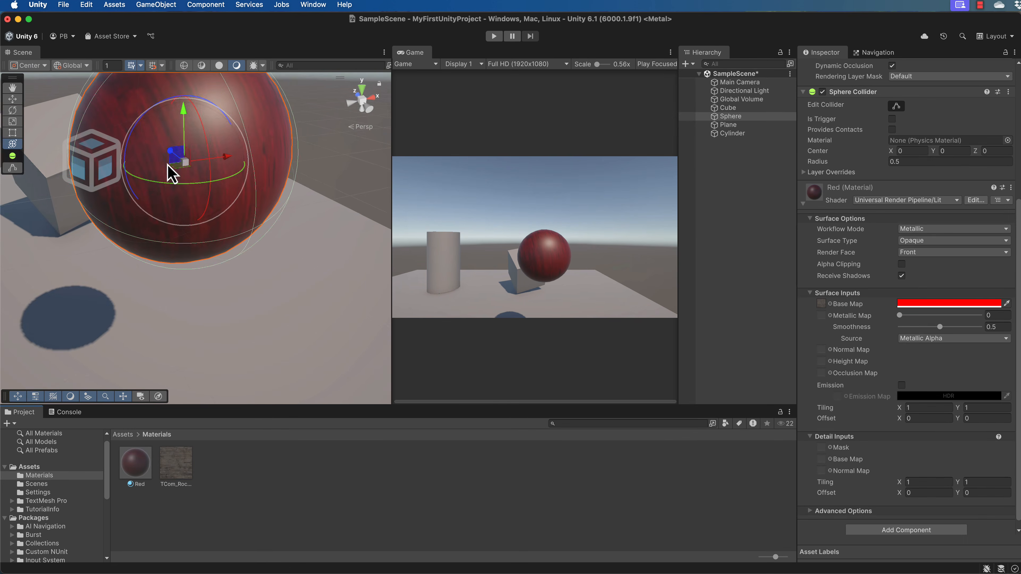
Step: Frame the sphere and set the base map tint colour to white (FFFFFF) so the rock texture shows unmodified
{"action": "scroll", "coordinate": [169, 168], "scroll_direction": "down", "scroll_amount": 5}
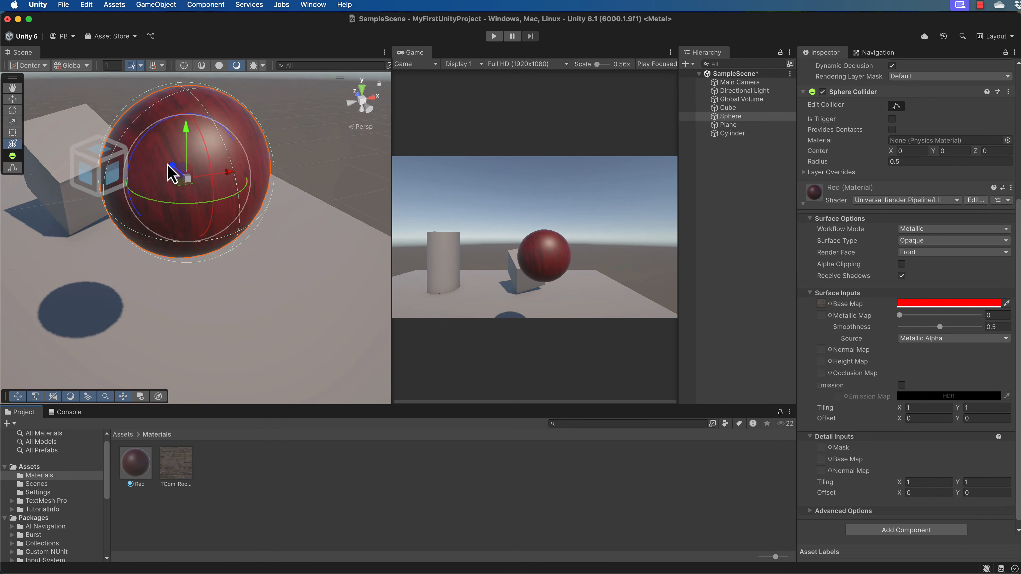
{"action": "scroll", "coordinate": [177, 171], "scroll_direction": "up", "scroll_amount": 7}
{"action": "scroll", "coordinate": [316, 178], "scroll_direction": "down", "scroll_amount": 5}
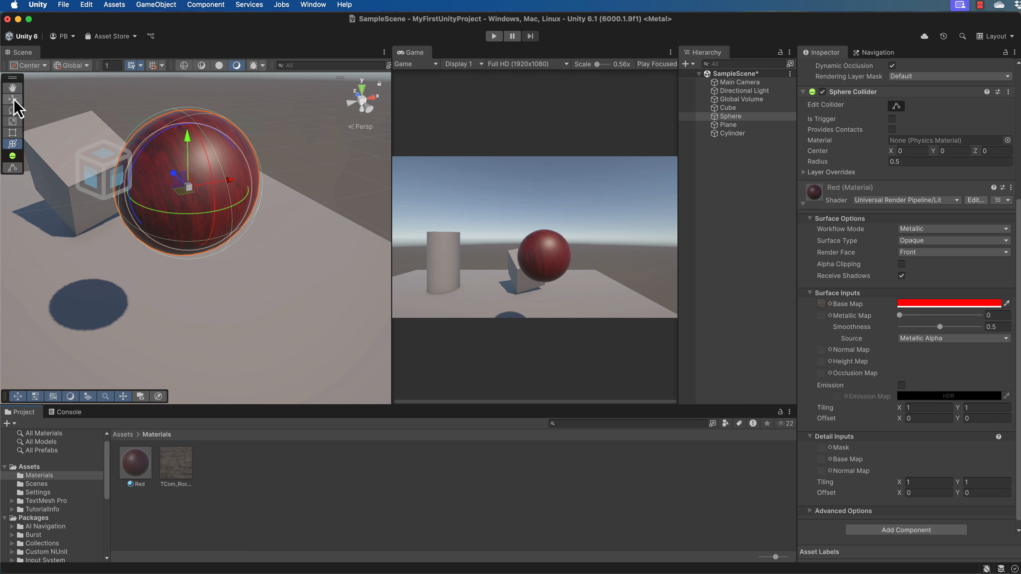
{"action": "left_click", "coordinate": [12, 87]}
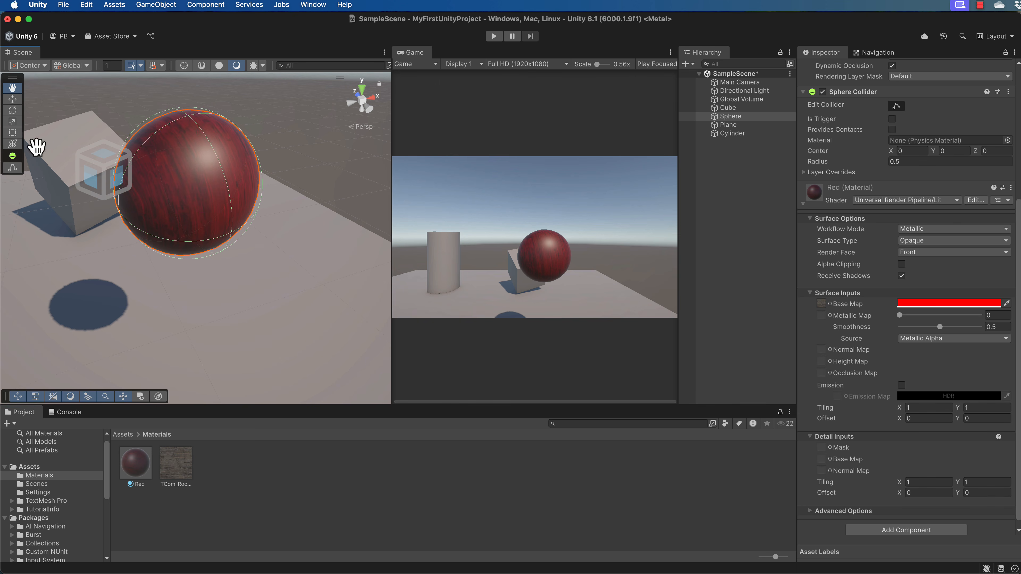
{"action": "key", "text": "f"}
{"action": "scroll", "coordinate": [263, 284], "scroll_direction": "up", "scroll_amount": 6}
{"action": "scroll", "coordinate": [263, 285], "scroll_direction": "down", "scroll_amount": 1}
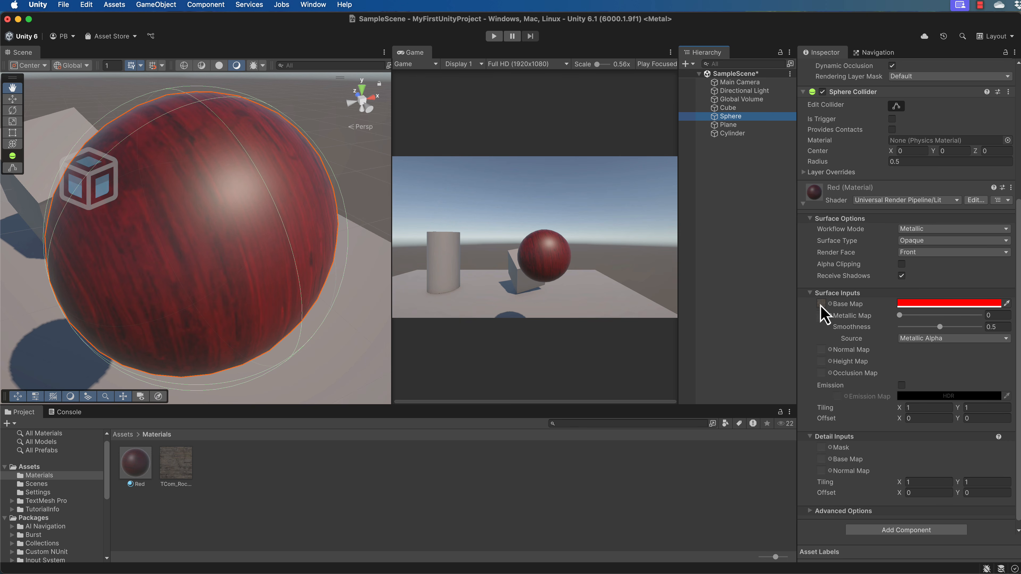
{"action": "left_click", "coordinate": [940, 304]}
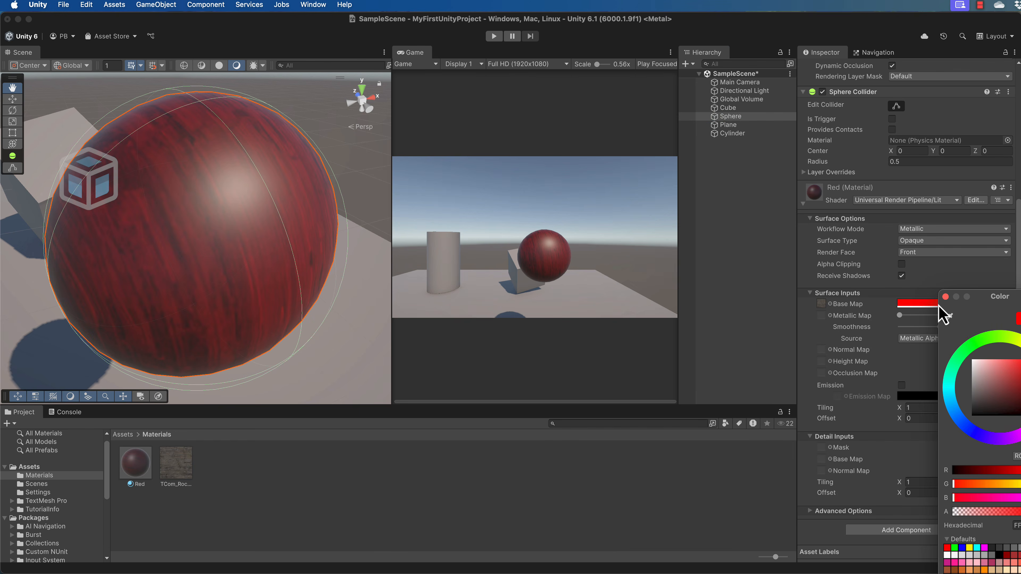
{"action": "left_click_drag", "start_coordinate": [996, 303], "coordinate": [777, 84]}
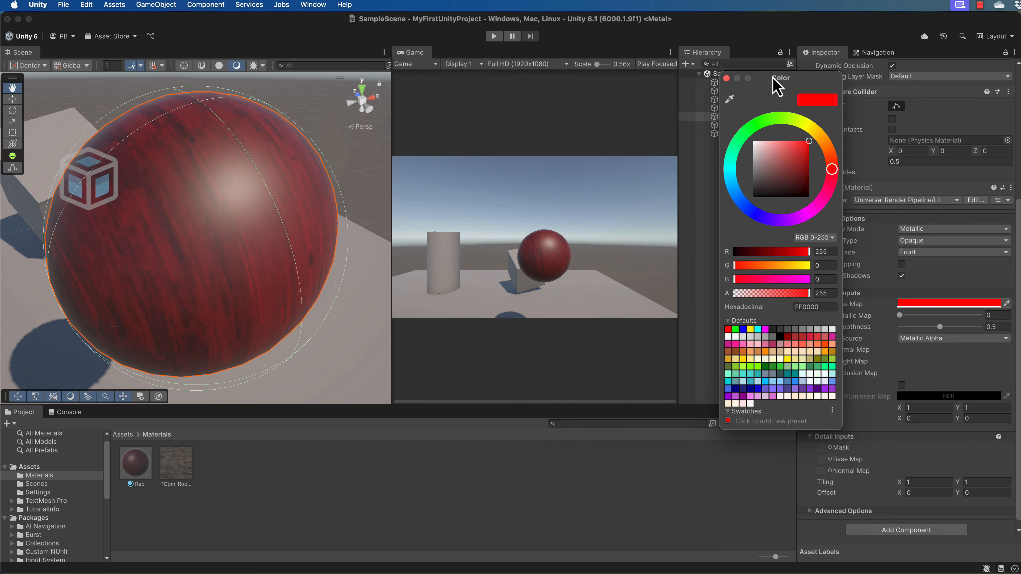
{"action": "left_click_drag", "start_coordinate": [804, 146], "coordinate": [753, 144]}
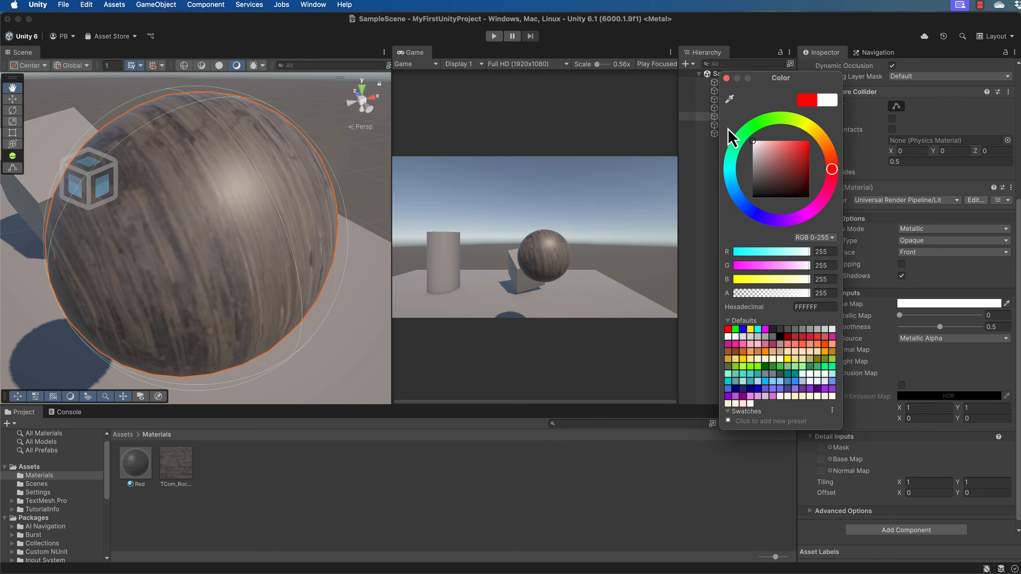
{"action": "scroll", "coordinate": [355, 167], "scroll_direction": "down", "scroll_amount": 1}
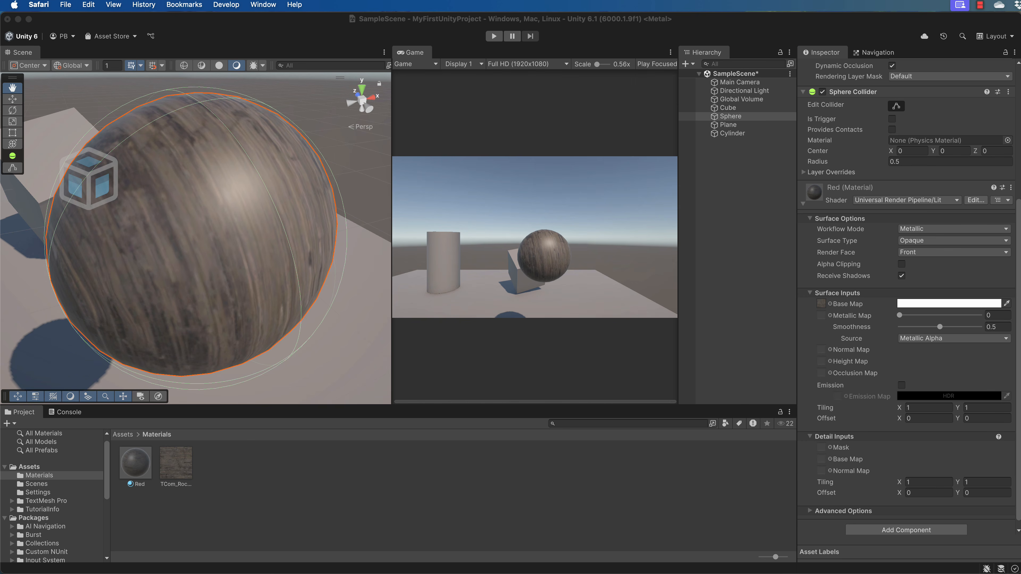
Step: Switch to the browser and download the 512x512 Height and Normal maps of the rock surface
{"action": "left_click_drag", "start_coordinate": [776, 573], "coordinate": [795, 18]}
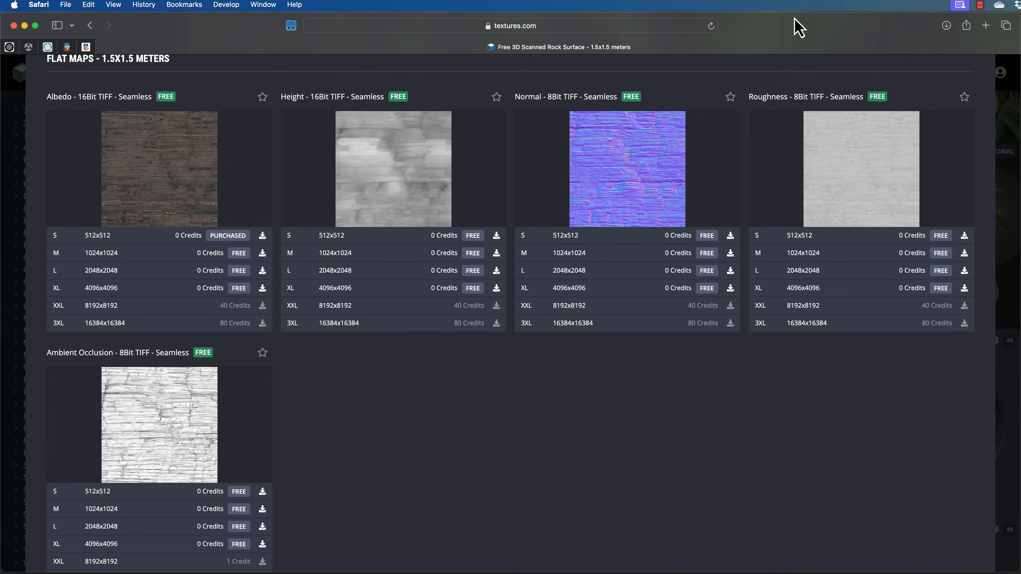
{"action": "scroll", "coordinate": [307, 258], "scroll_direction": "up", "scroll_amount": 8}
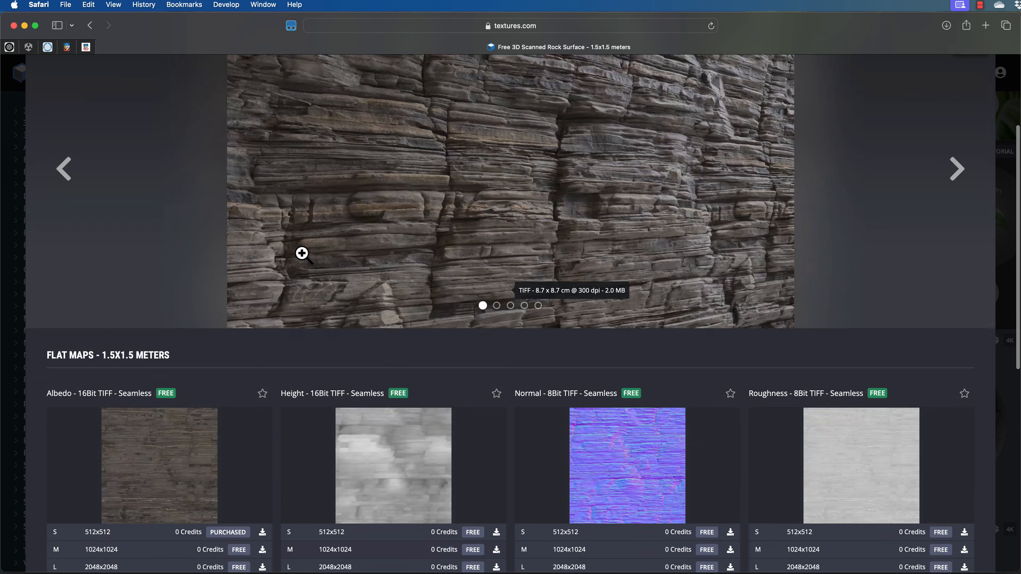
{"action": "scroll", "coordinate": [476, 210], "scroll_direction": "down", "scroll_amount": 5}
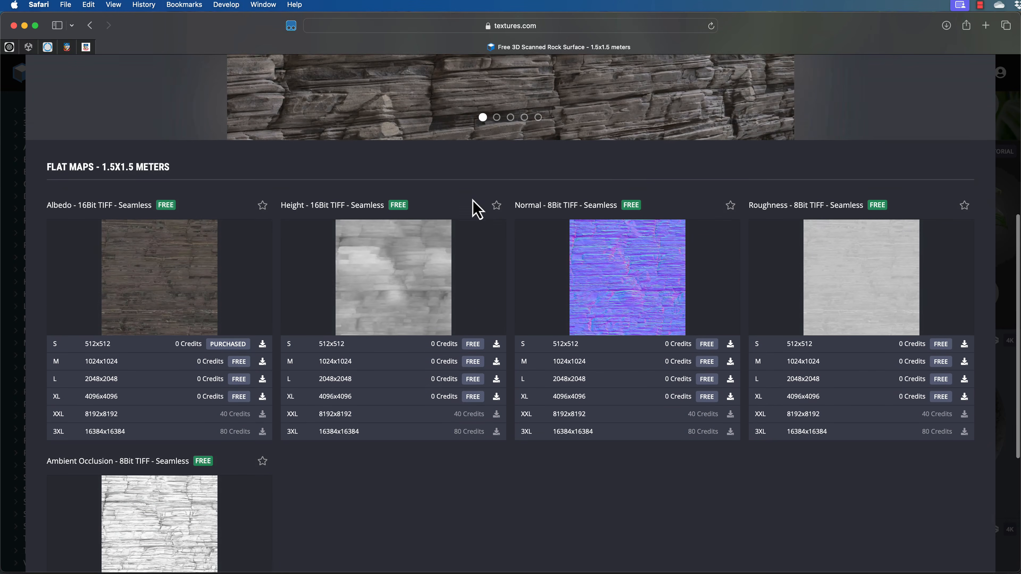
{"action": "scroll", "coordinate": [511, 161], "scroll_direction": "down", "scroll_amount": 2}
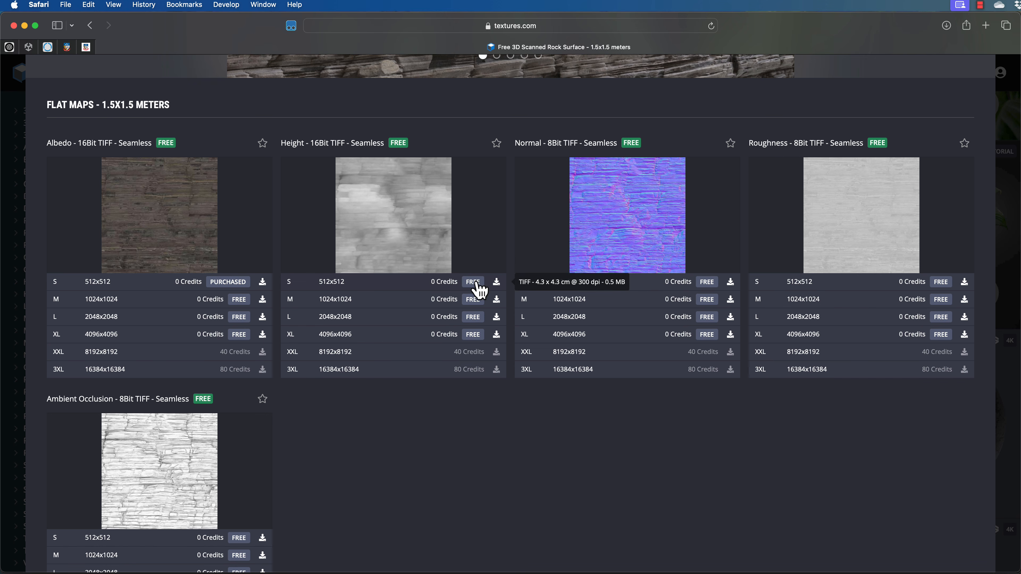
{"action": "left_click", "coordinate": [497, 283]}
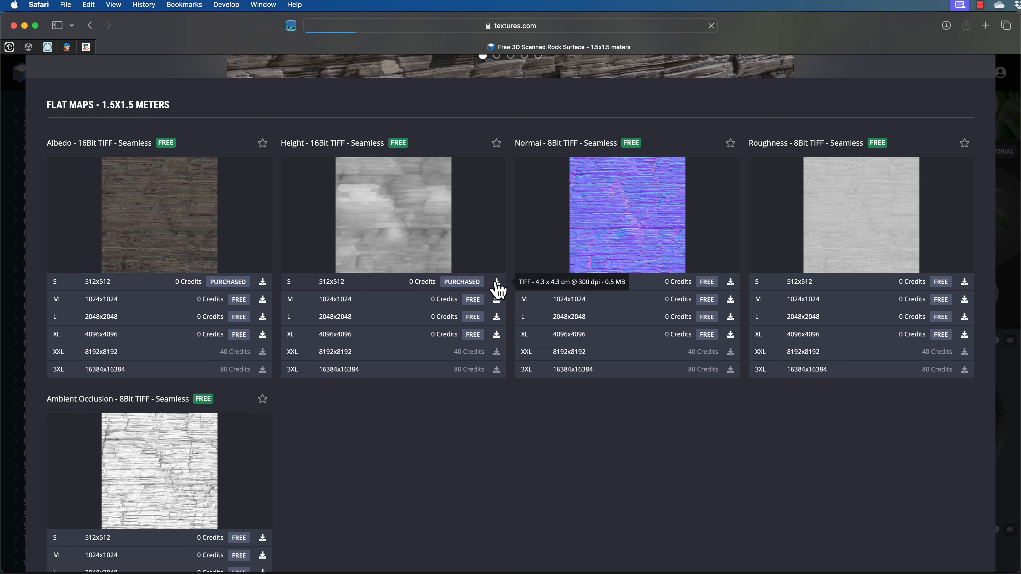
{"action": "left_click", "coordinate": [731, 283]}
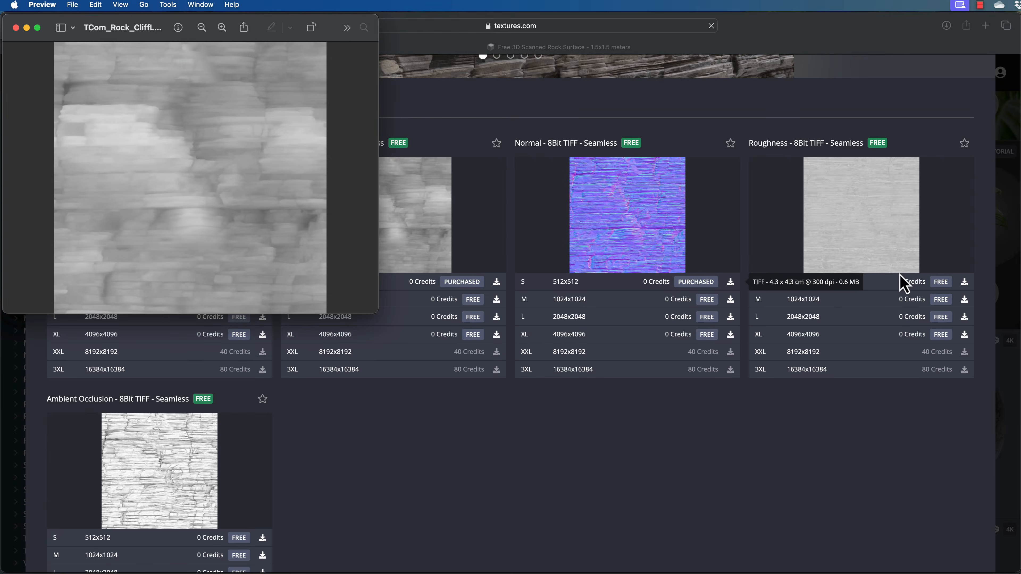
Step: Download the 512x512 Roughness and Ambient Occlusion maps and import all downloaded maps into the Materials folder
{"action": "left_click", "coordinate": [964, 286]}
{"action": "left_click", "coordinate": [964, 284]}
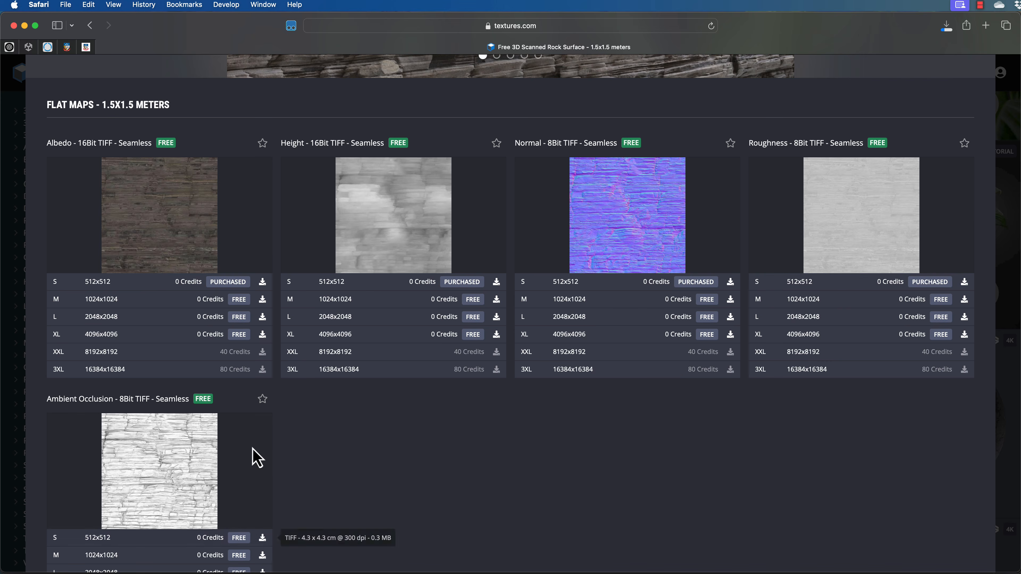
{"action": "left_click", "coordinate": [263, 541]}
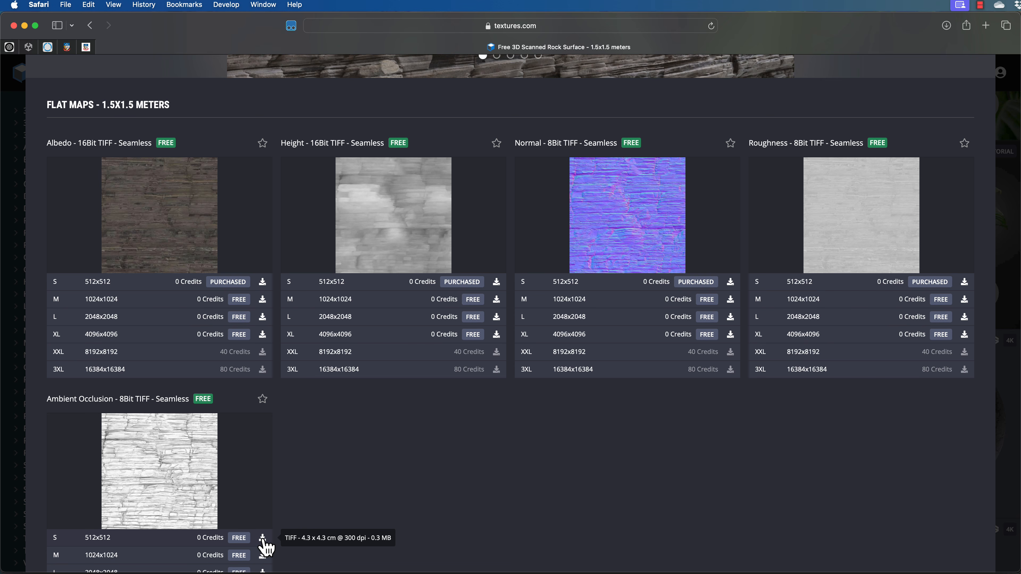
{"action": "left_click", "coordinate": [262, 539]}
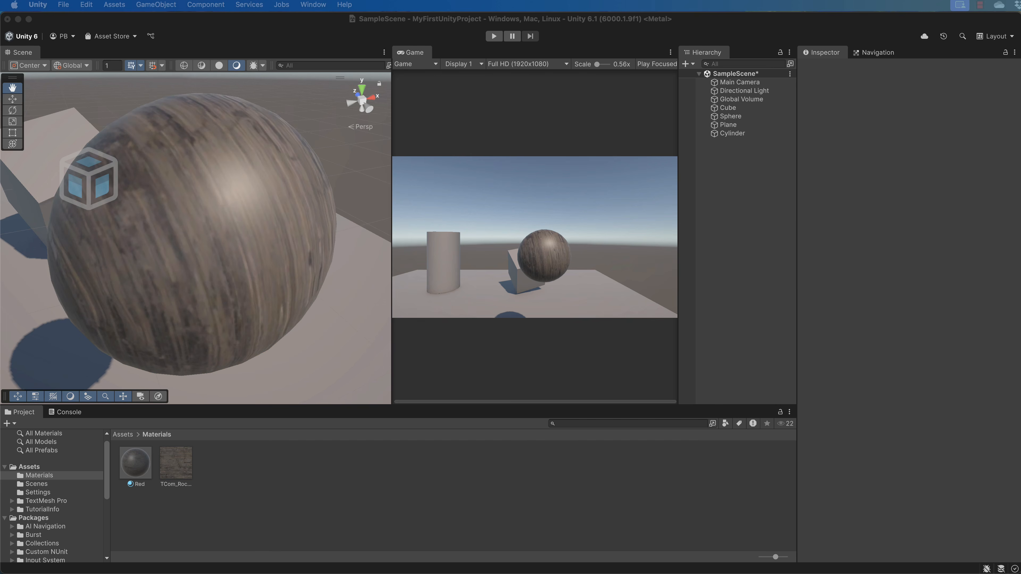
{"action": "left_click_drag", "start_coordinate": [0, 200], "coordinate": [311, 491]}
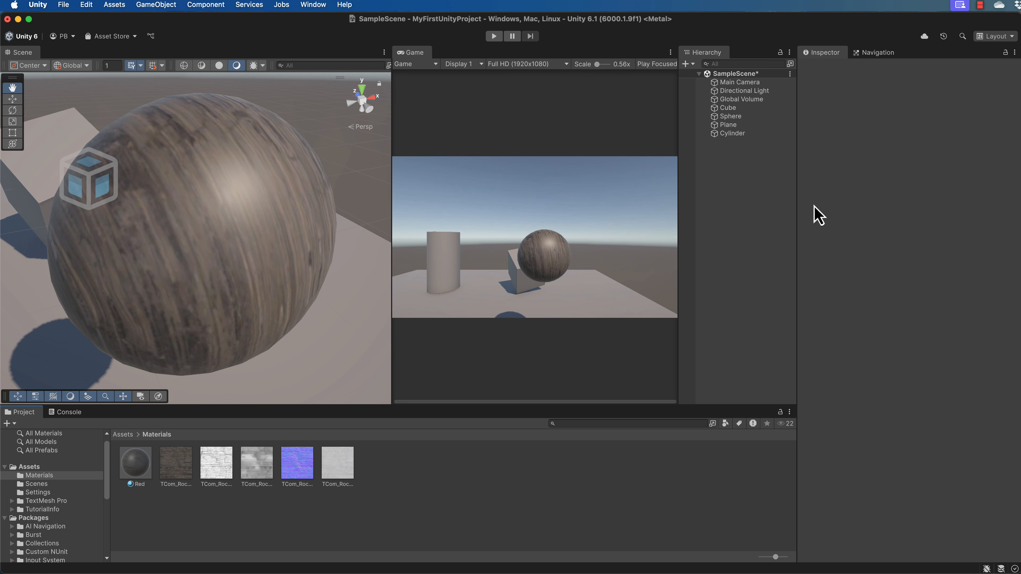
Step: Select the sphere and assign the rock normal texture to the material's Normal Map slot
{"action": "left_click", "coordinate": [743, 118]}
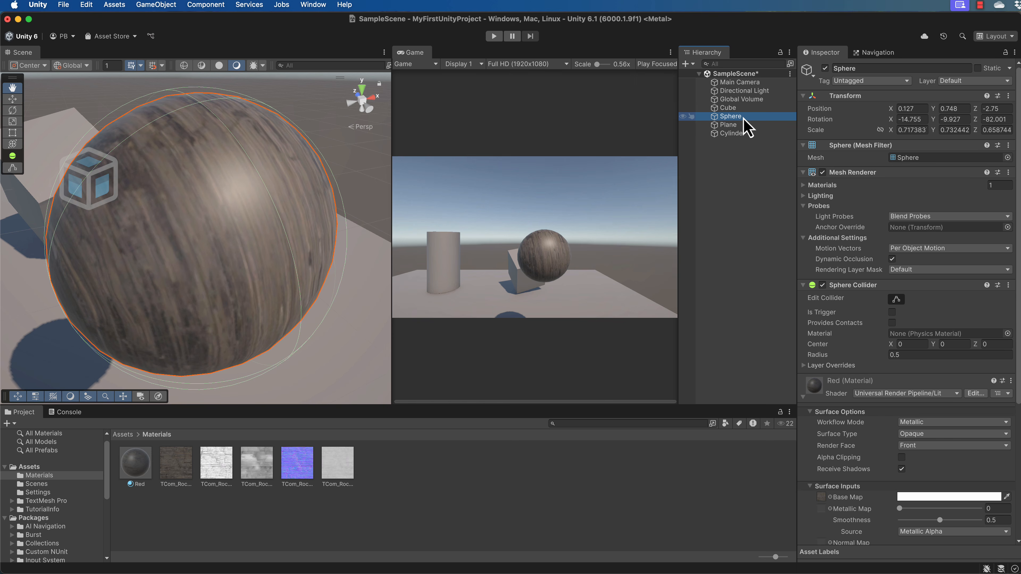
{"action": "scroll", "coordinate": [866, 255], "scroll_direction": "down", "scroll_amount": 5}
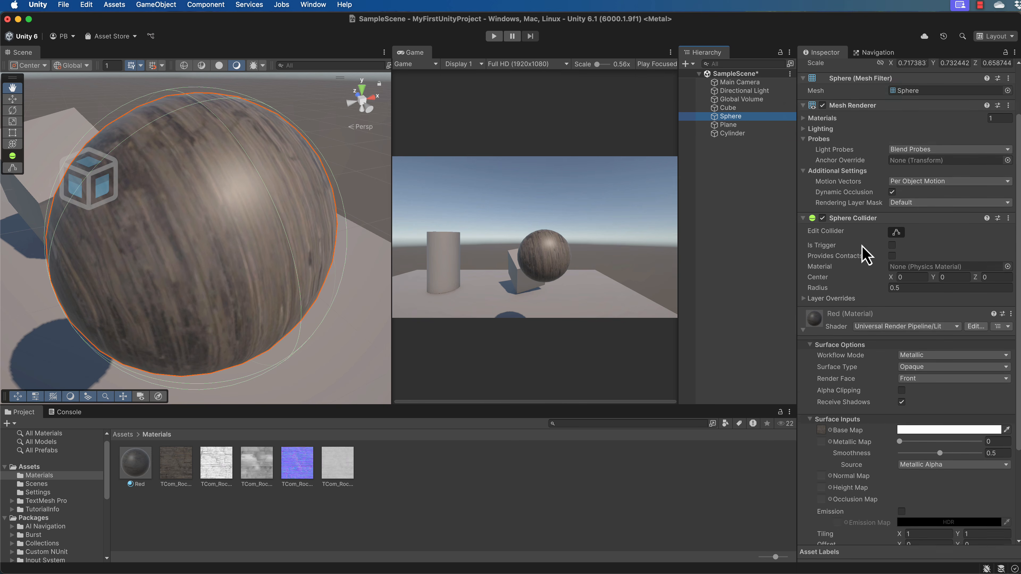
{"action": "scroll", "coordinate": [865, 255], "scroll_direction": "down", "scroll_amount": 5}
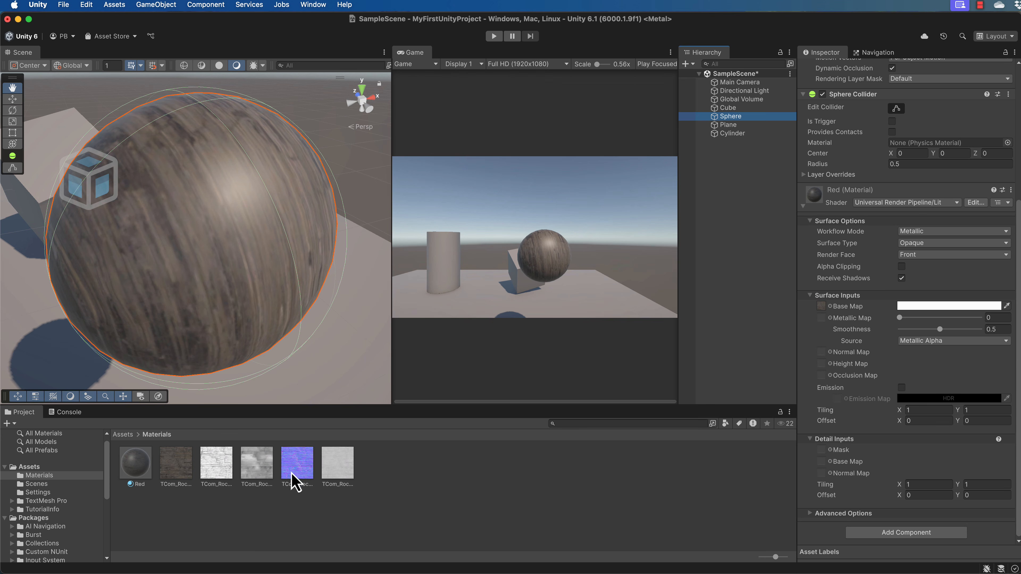
{"action": "left_click_drag", "start_coordinate": [292, 475], "coordinate": [822, 358]}
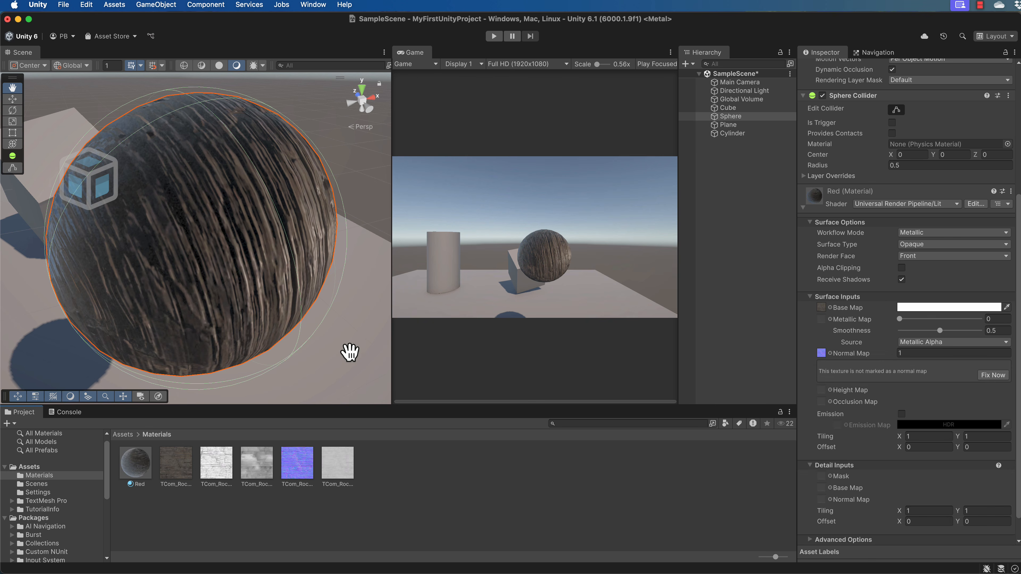
Step: Mark the rock normal texture as a normal map so it renders correctly on the sphere
{"action": "mouse_move", "coordinate": [350, 353]}
{"action": "left_mouse_down"}
{"action": "mouse_move", "coordinate": [372, 290]}
{"action": "mouse_move", "coordinate": [344, 360]}
{"action": "mouse_move", "coordinate": [150, 361]}
{"action": "mouse_move", "coordinate": [290, 365]}
{"action": "mouse_move", "coordinate": [335, 408]}
{"action": "mouse_move", "coordinate": [347, 348]}
{"action": "mouse_move", "coordinate": [388, 365]}
{"action": "mouse_move", "coordinate": [344, 367]}
{"action": "left_mouse_up"}
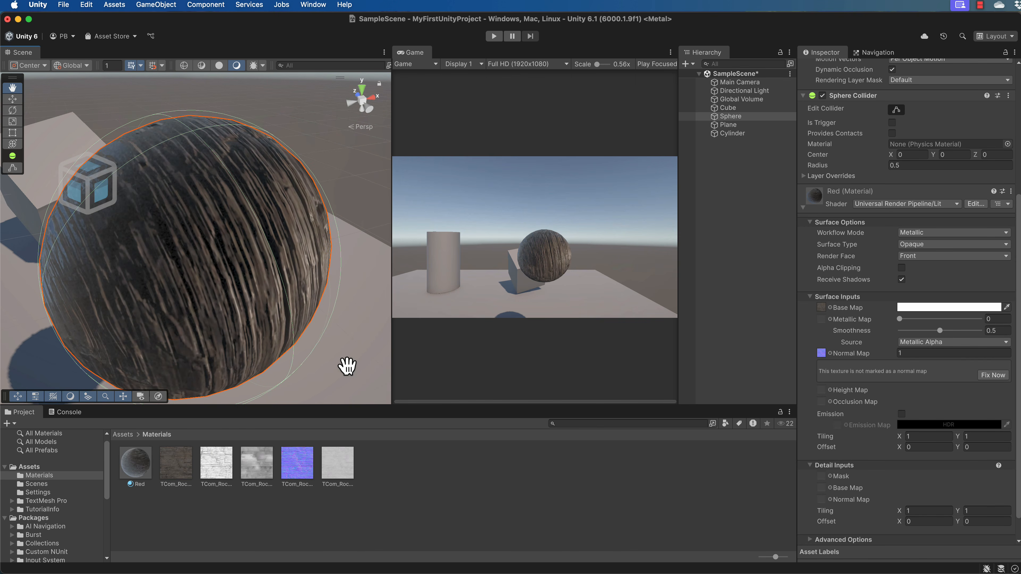
{"action": "scroll", "coordinate": [281, 266], "scroll_direction": "down", "scroll_amount": 5}
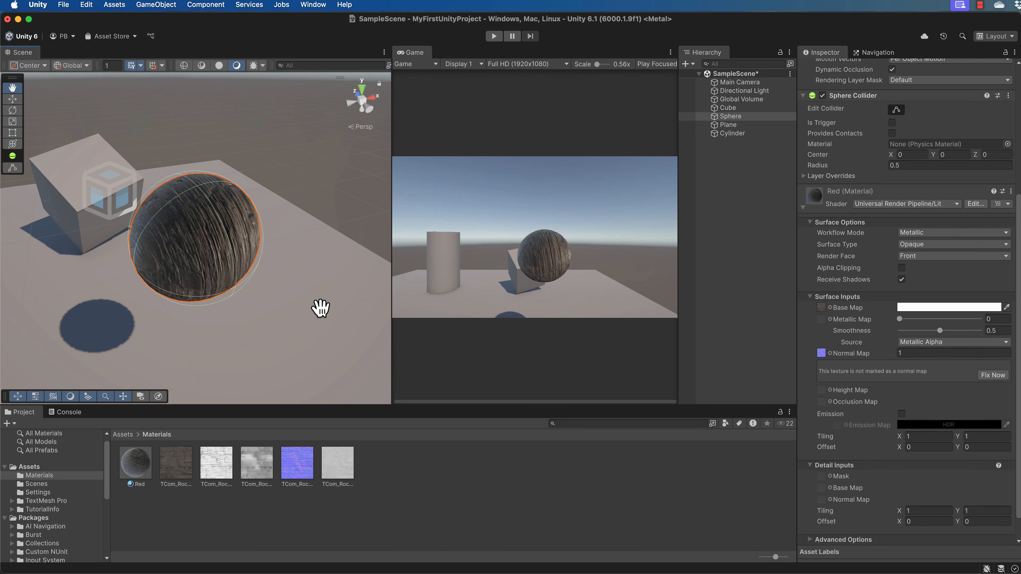
{"action": "left_click_drag", "start_coordinate": [329, 312], "coordinate": [280, 321], "text": "alt"}
{"action": "scroll", "coordinate": [333, 334], "scroll_direction": "up", "scroll_amount": 5}
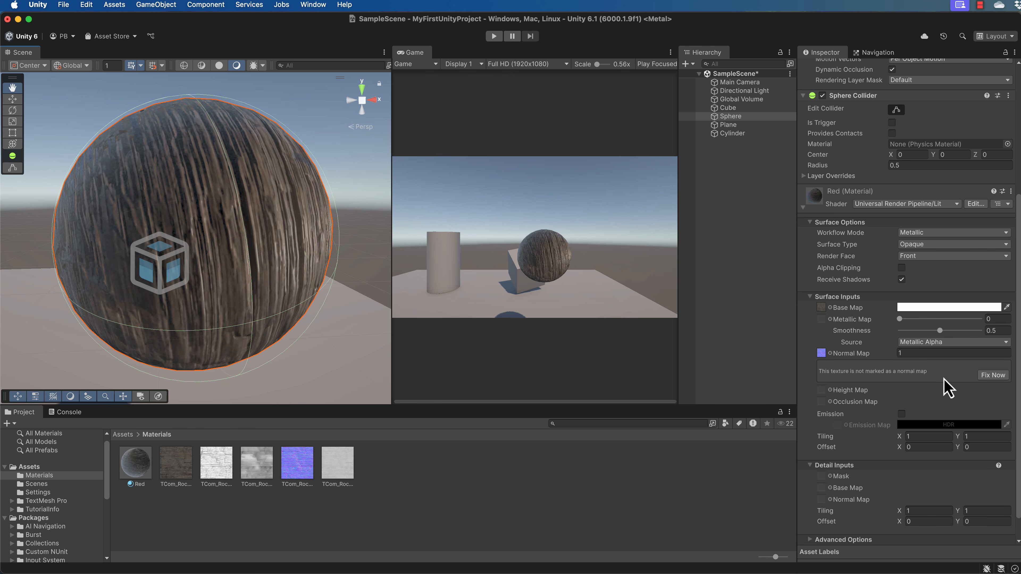
{"action": "left_click", "coordinate": [992, 376]}
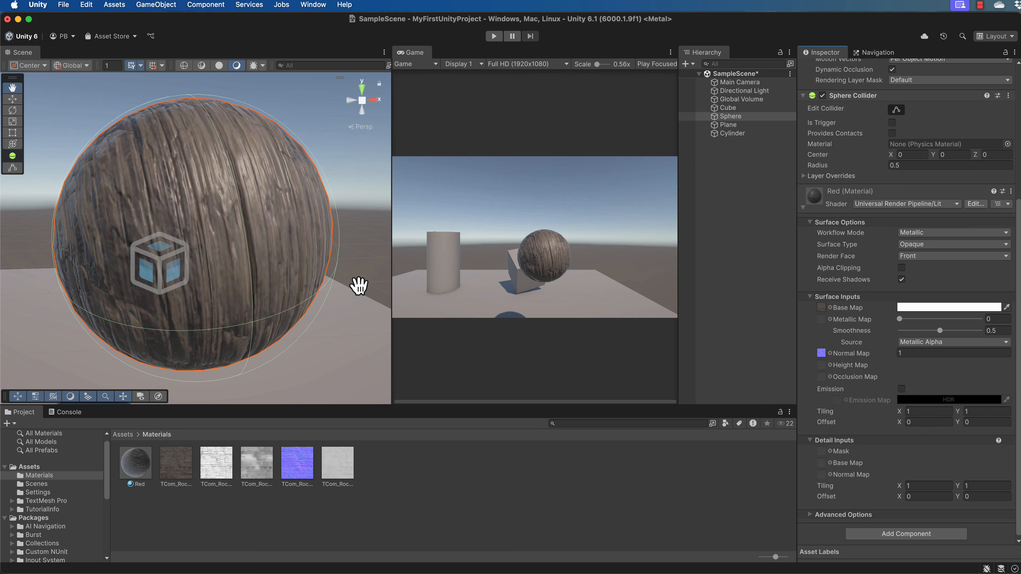
Step: Inspect the bumpy rock surface of the sphere from several angles and distances
{"action": "left_click_drag", "start_coordinate": [362, 287], "coordinate": [11, 235], "text": "alt"}
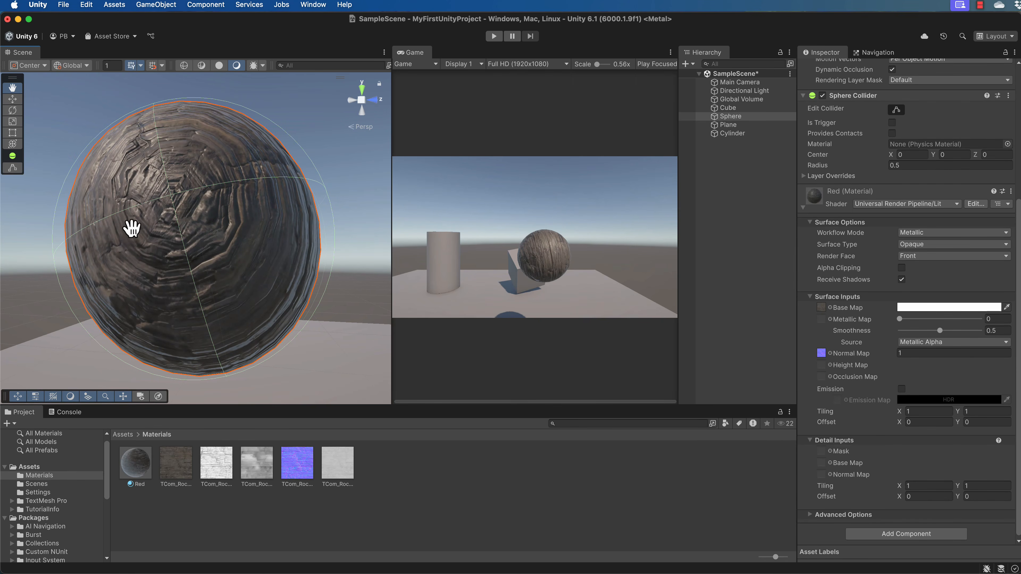
{"action": "left_click_drag", "start_coordinate": [132, 228], "coordinate": [84, 211], "text": "alt"}
{"action": "scroll", "coordinate": [228, 215], "scroll_direction": "up", "scroll_amount": 6}
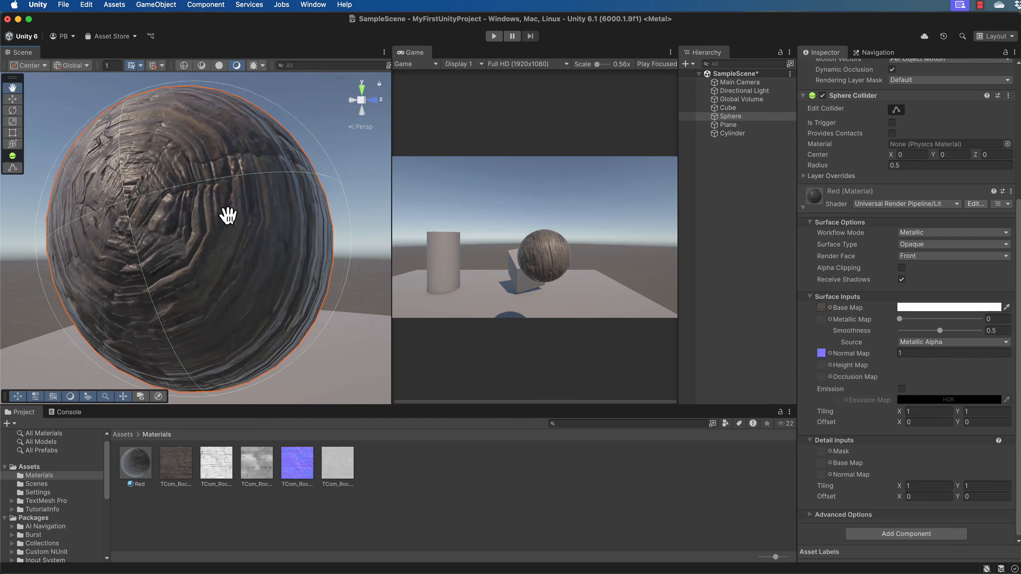
{"action": "scroll", "coordinate": [228, 215], "scroll_direction": "down", "scroll_amount": 3}
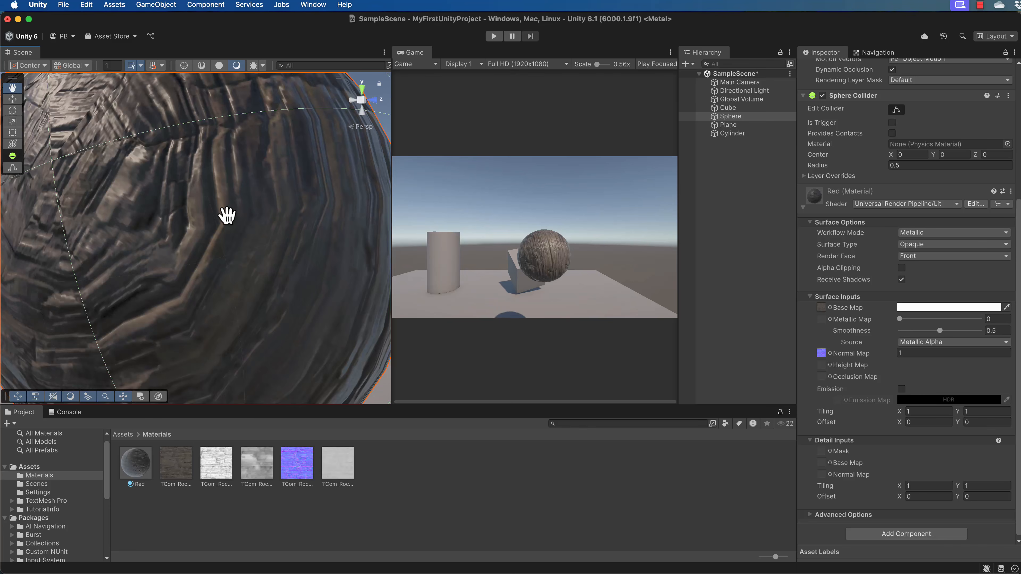
{"action": "scroll", "coordinate": [153, 156], "scroll_direction": "down", "scroll_amount": 5}
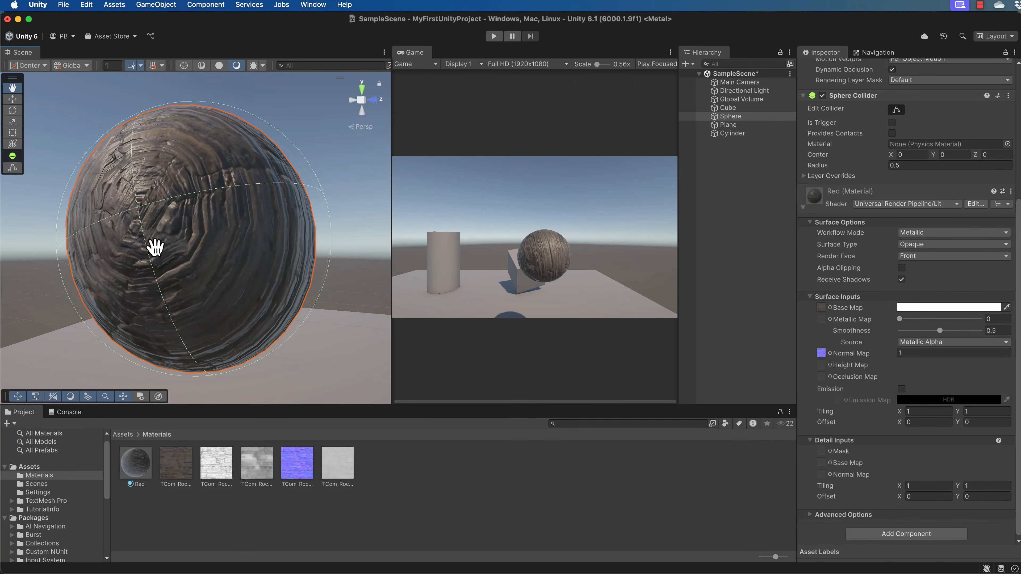
{"action": "left_click_drag", "start_coordinate": [155, 247], "coordinate": [310, 242], "text": "alt"}
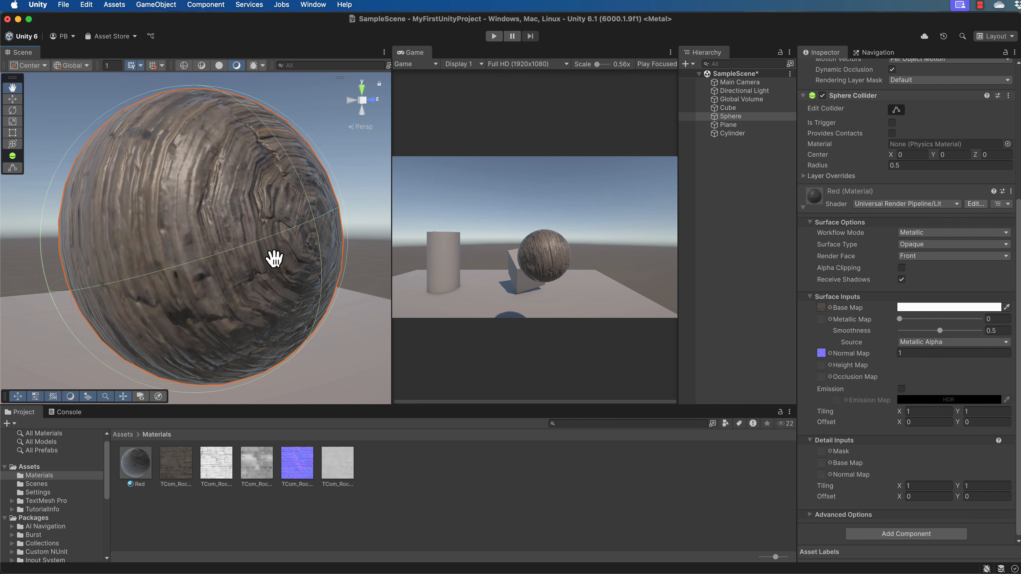
{"action": "scroll", "coordinate": [266, 261], "scroll_direction": "down", "scroll_amount": 1}
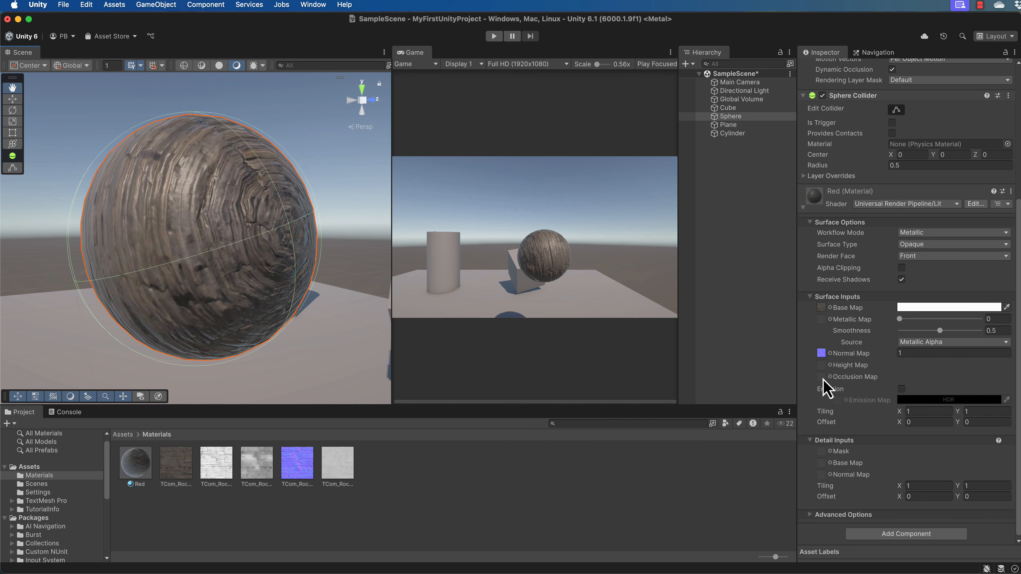
Step: Select the sphere and assign the rock height texture to the material's Height Map slot
{"action": "left_click", "coordinate": [332, 470]}
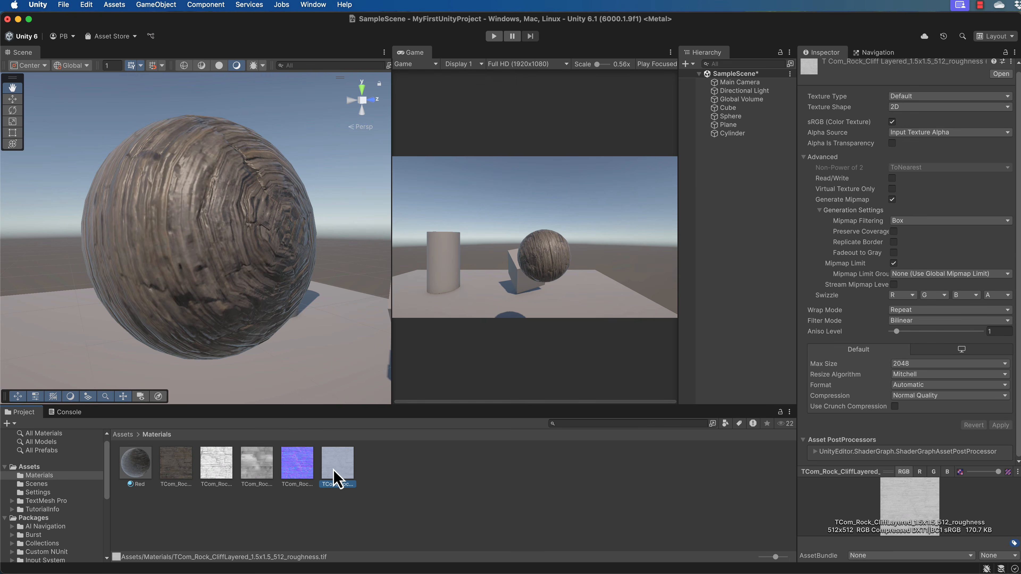
{"action": "left_click", "coordinate": [255, 470]}
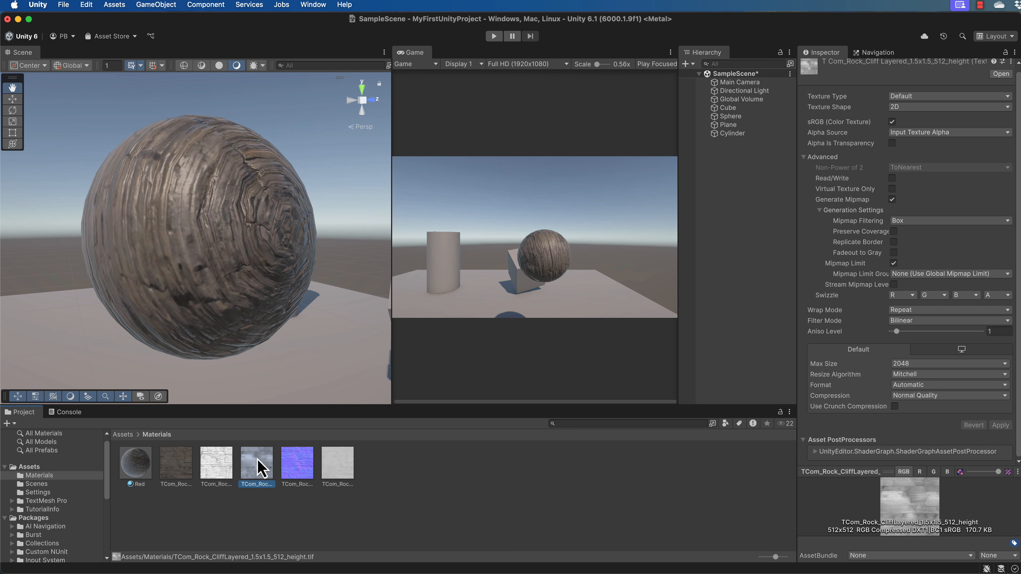
{"action": "left_click_drag", "start_coordinate": [258, 468], "coordinate": [731, 116]}
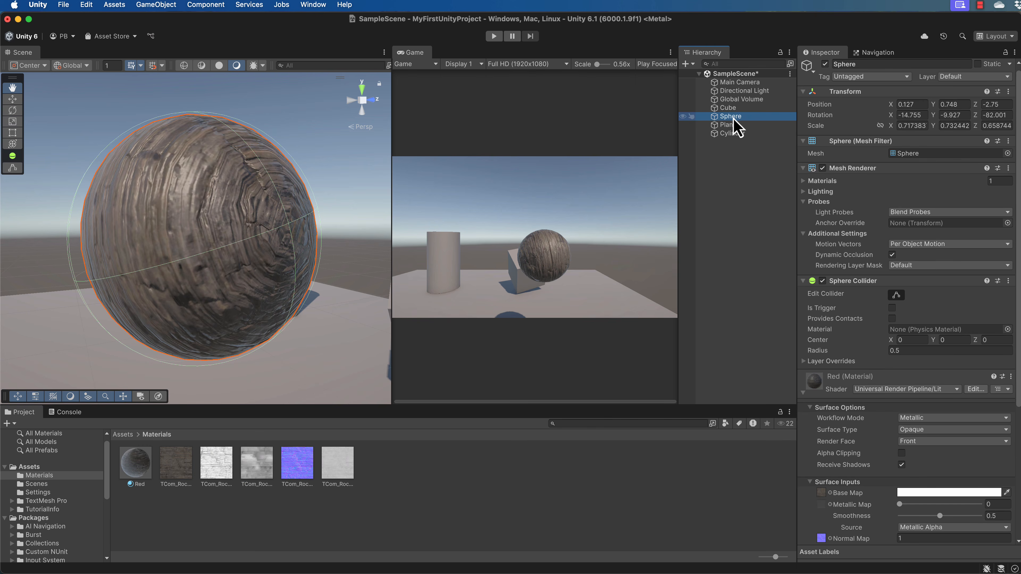
{"action": "scroll", "coordinate": [852, 280], "scroll_direction": "down", "scroll_amount": 10}
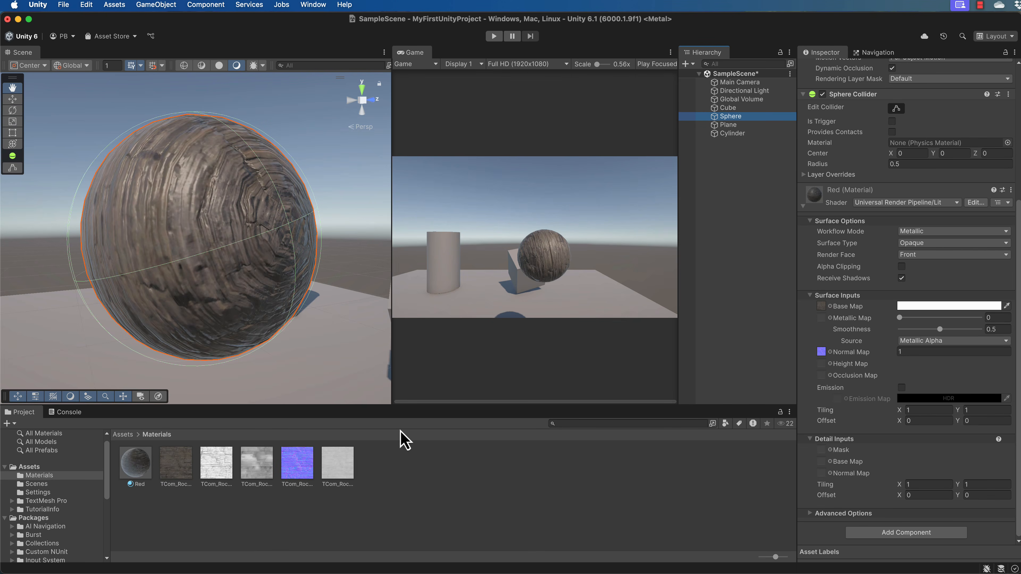
{"action": "left_click_drag", "start_coordinate": [257, 468], "coordinate": [822, 367]}
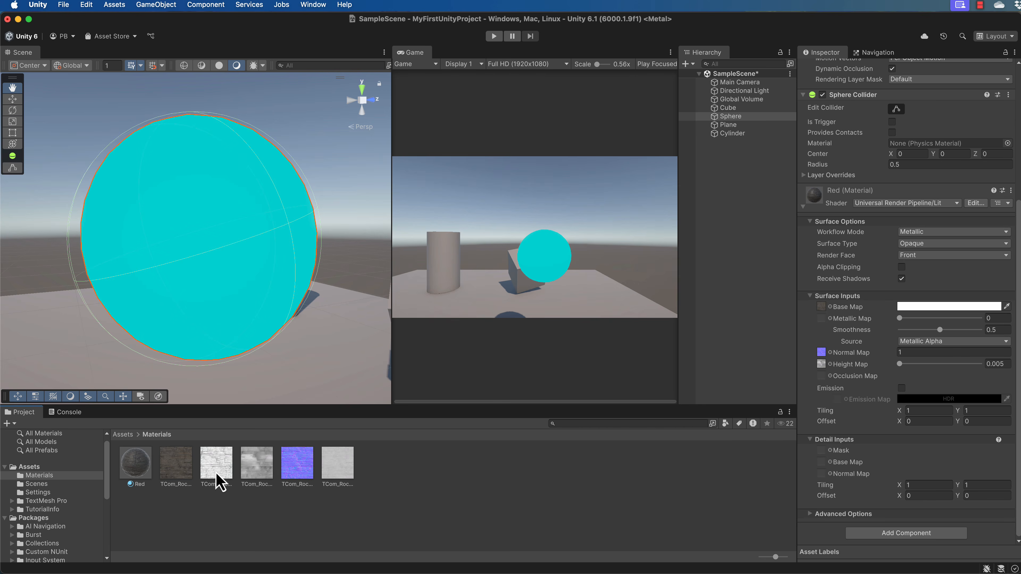
Step: Assign the ambient occlusion texture to the Occlusion Map slot and the roughness texture to the Metallic Map slot
{"action": "left_click_drag", "start_coordinate": [219, 481], "coordinate": [822, 376]}
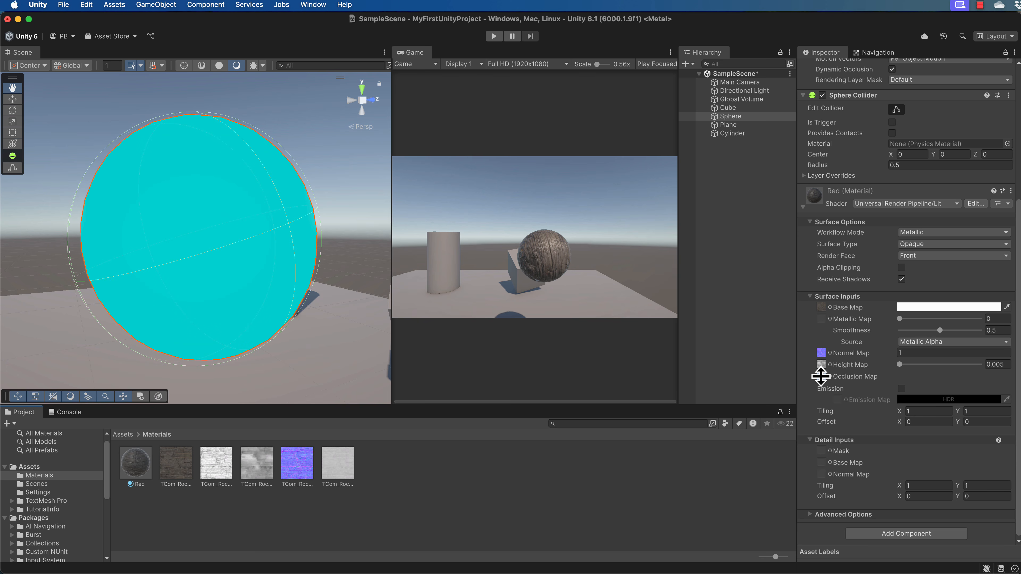
{"action": "left_click_drag", "start_coordinate": [822, 376], "coordinate": [821, 377]}
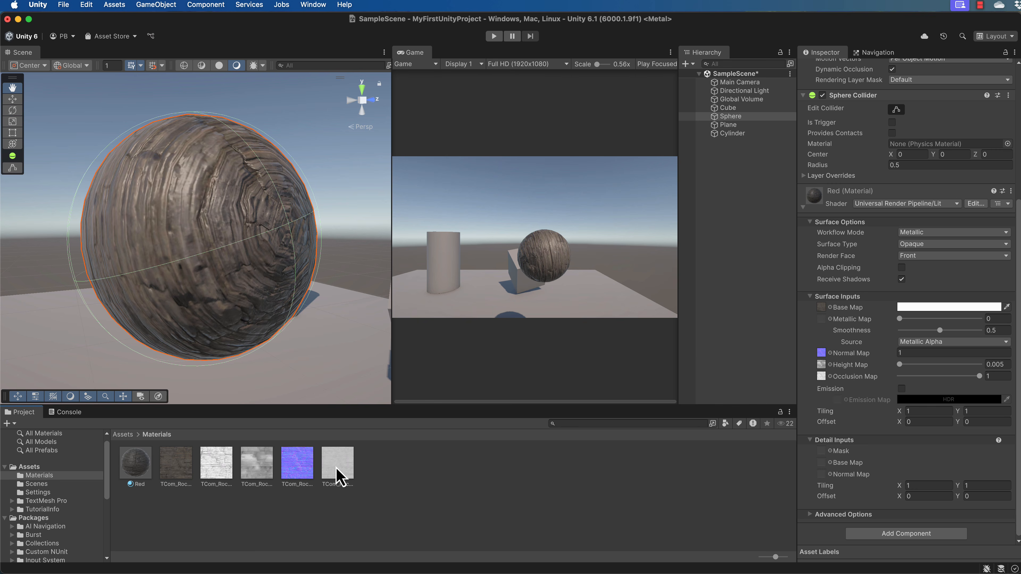
{"action": "left_click_drag", "start_coordinate": [336, 472], "coordinate": [821, 322]}
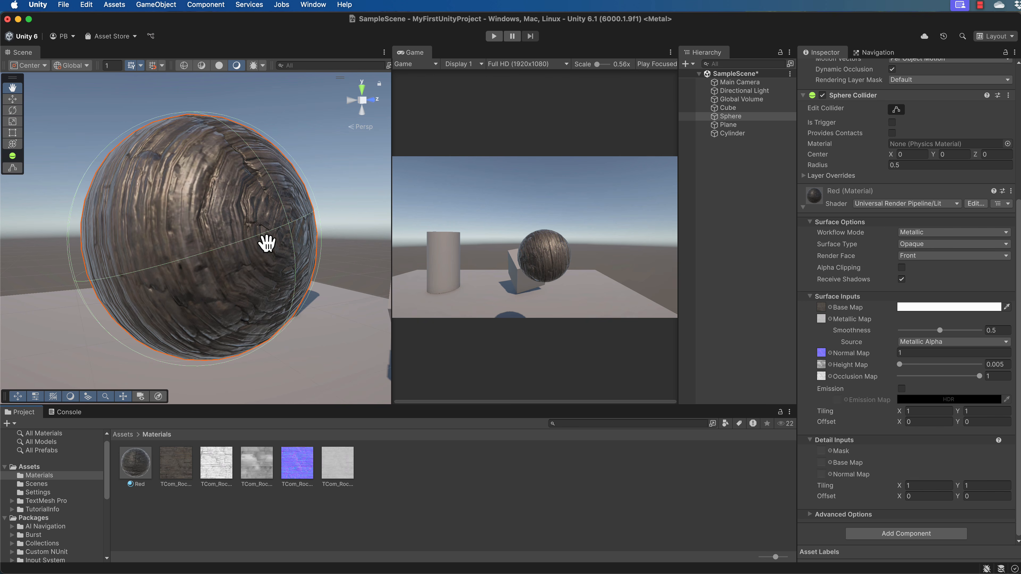
Step: Set the material's Smoothness to 0.419
{"action": "scroll", "coordinate": [265, 240], "scroll_direction": "up", "scroll_amount": 3}
{"action": "scroll", "coordinate": [263, 245], "scroll_direction": "up", "scroll_amount": 2}
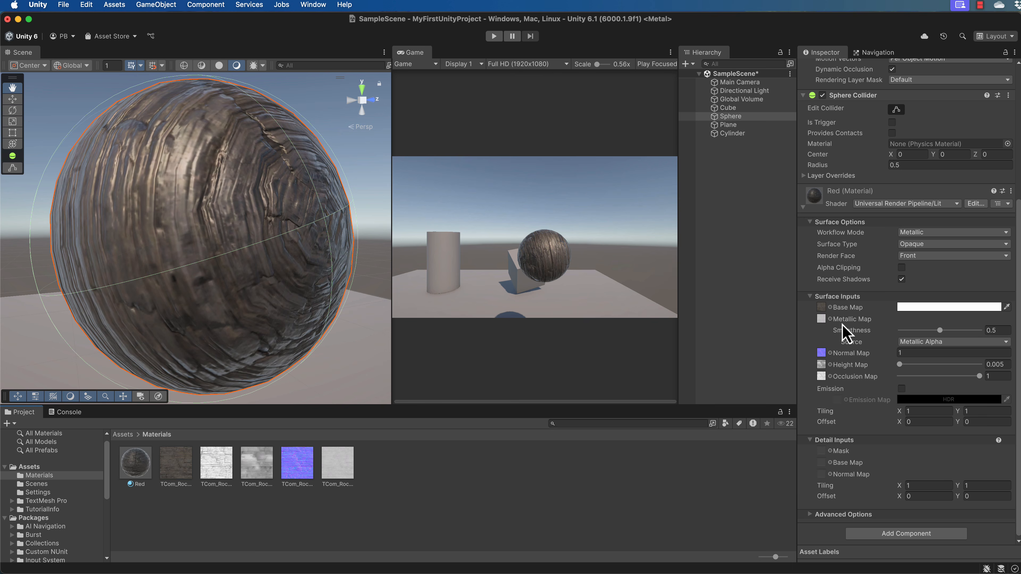
{"action": "mouse_move", "coordinate": [940, 330]}
{"action": "left_mouse_down"}
{"action": "mouse_move", "coordinate": [914, 331]}
{"action": "mouse_move", "coordinate": [981, 332]}
{"action": "mouse_move", "coordinate": [920, 336]}
{"action": "mouse_move", "coordinate": [934, 336]}
{"action": "left_mouse_up"}
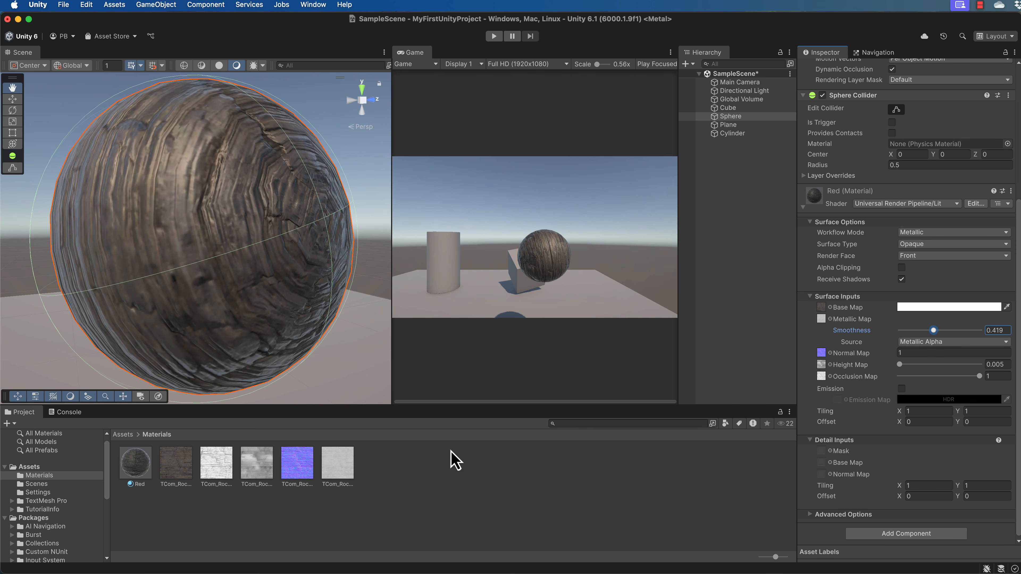